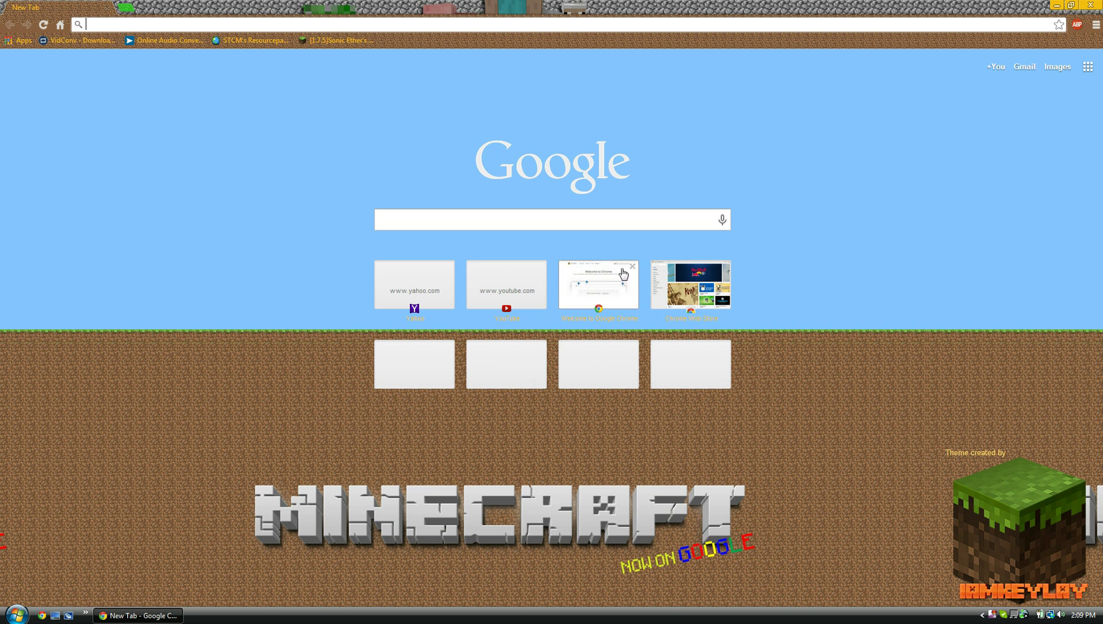
- Search YouTube for 'drain you nirvana lyrics' and open the Nirvana - Drain you lyrics video
{"action": "left_click", "coordinate": [494, 270]}
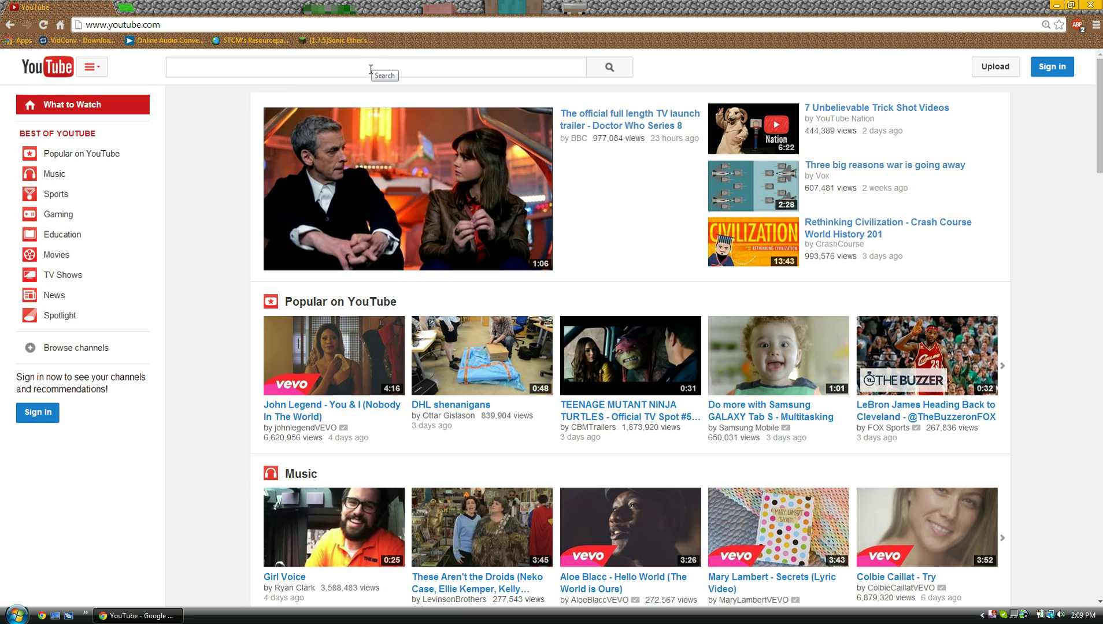
{"action": "type", "text": "drain you"}
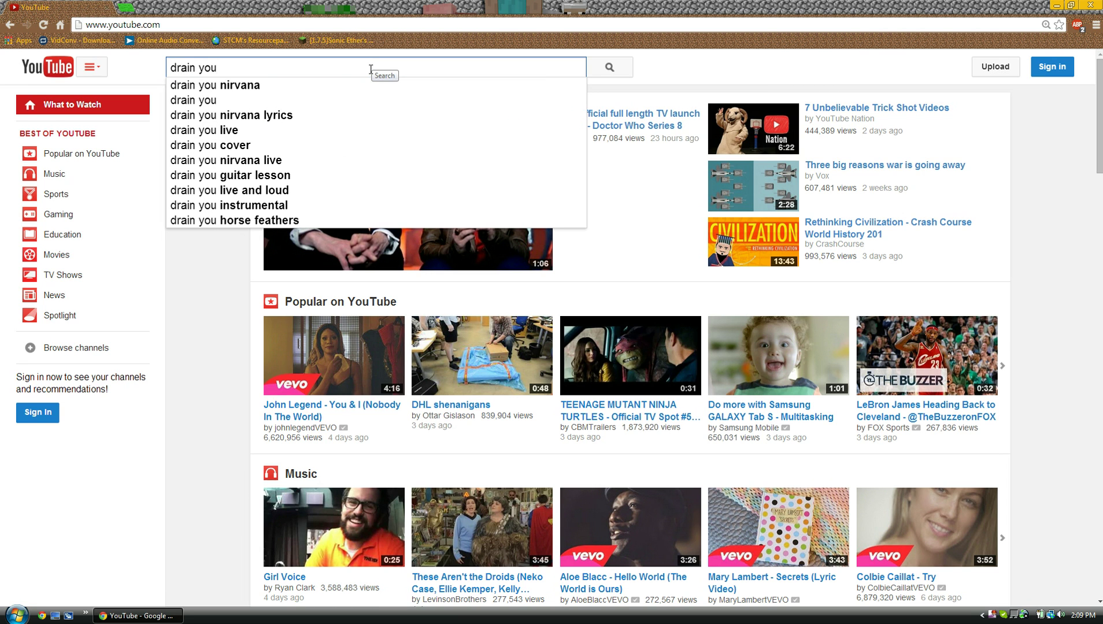
{"action": "left_click", "coordinate": [342, 115]}
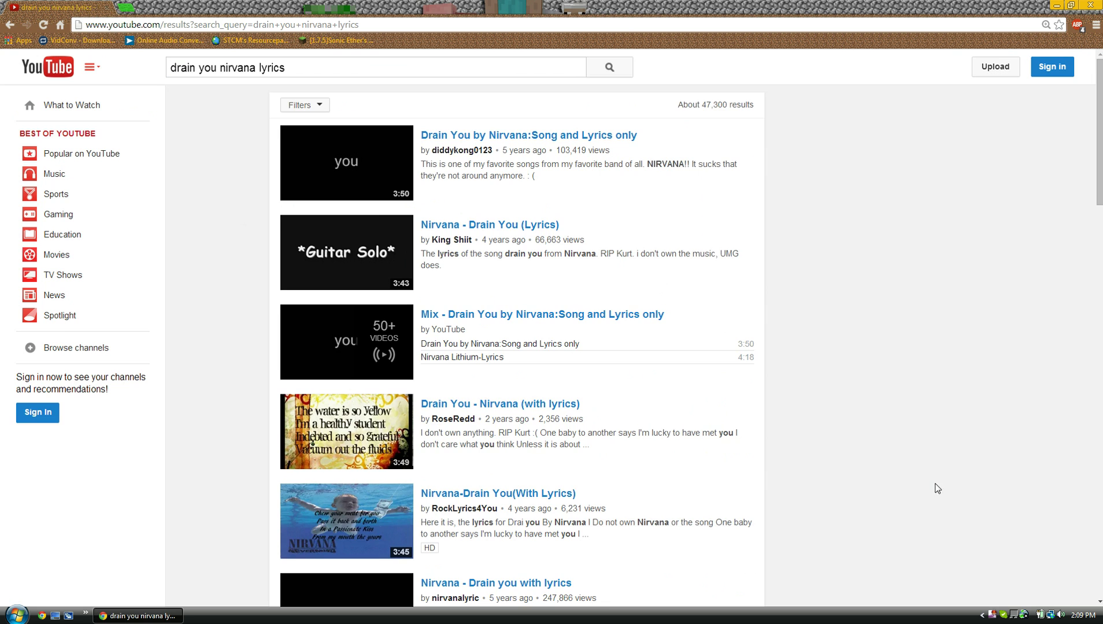
{"action": "scroll", "coordinate": [937, 488], "scroll_direction": "down", "scroll_amount": 2}
{"action": "scroll", "coordinate": [911, 446], "scroll_direction": "down", "scroll_amount": 2}
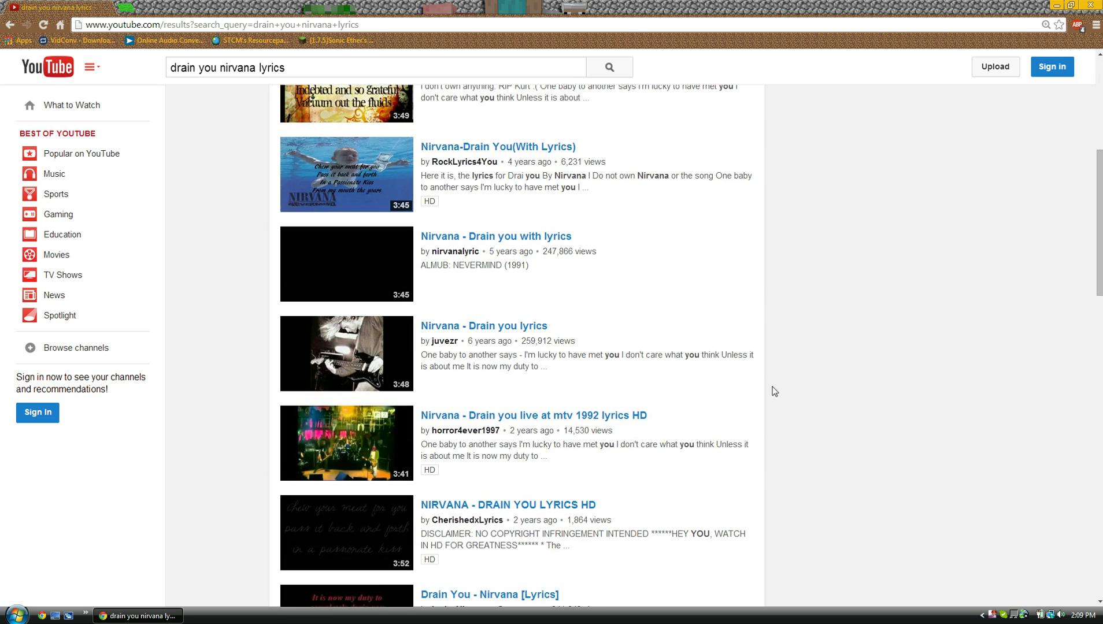
{"action": "left_click", "coordinate": [500, 326]}
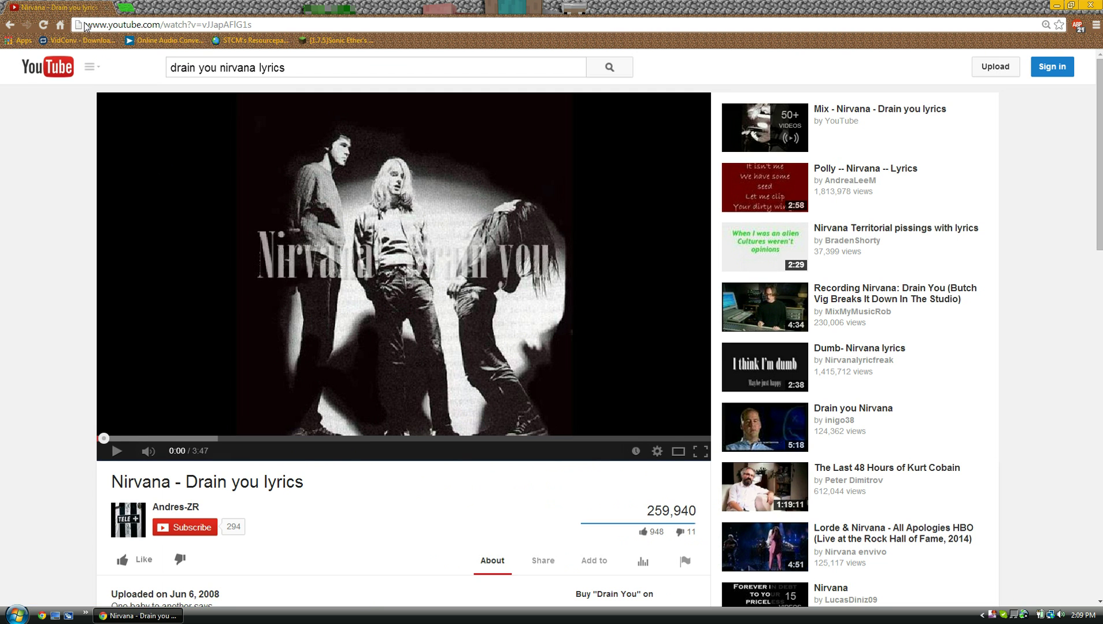
- Copy the video's page address from the address bar
{"action": "left_click_drag", "start_coordinate": [86, 24], "coordinate": [250, 25]}
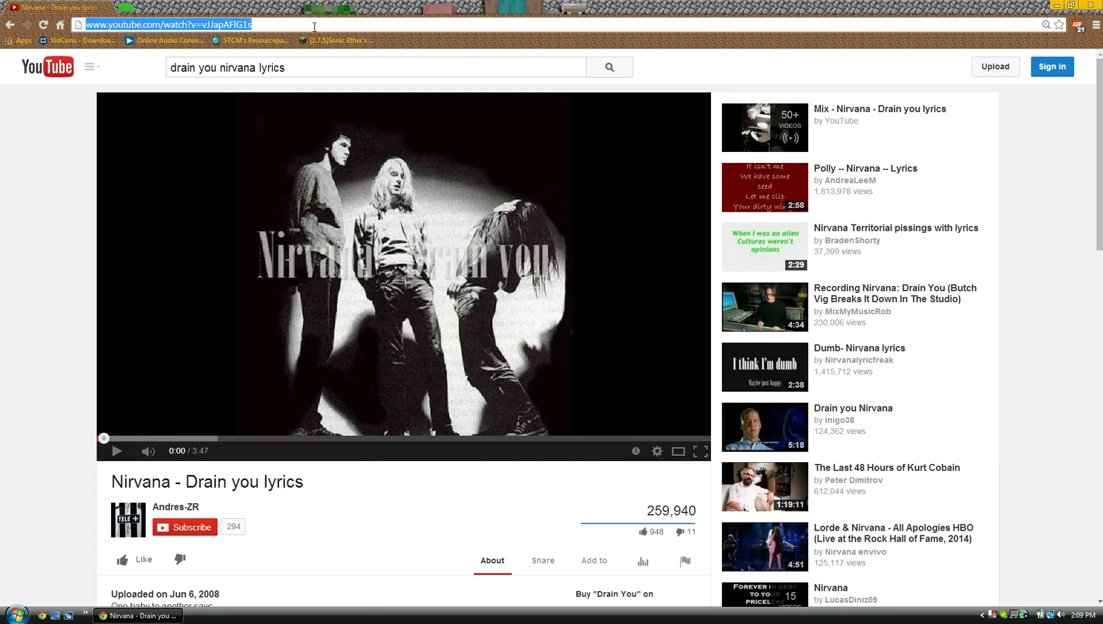
{"action": "right_click", "coordinate": [221, 26]}
{"action": "left_click", "coordinate": [244, 65]}
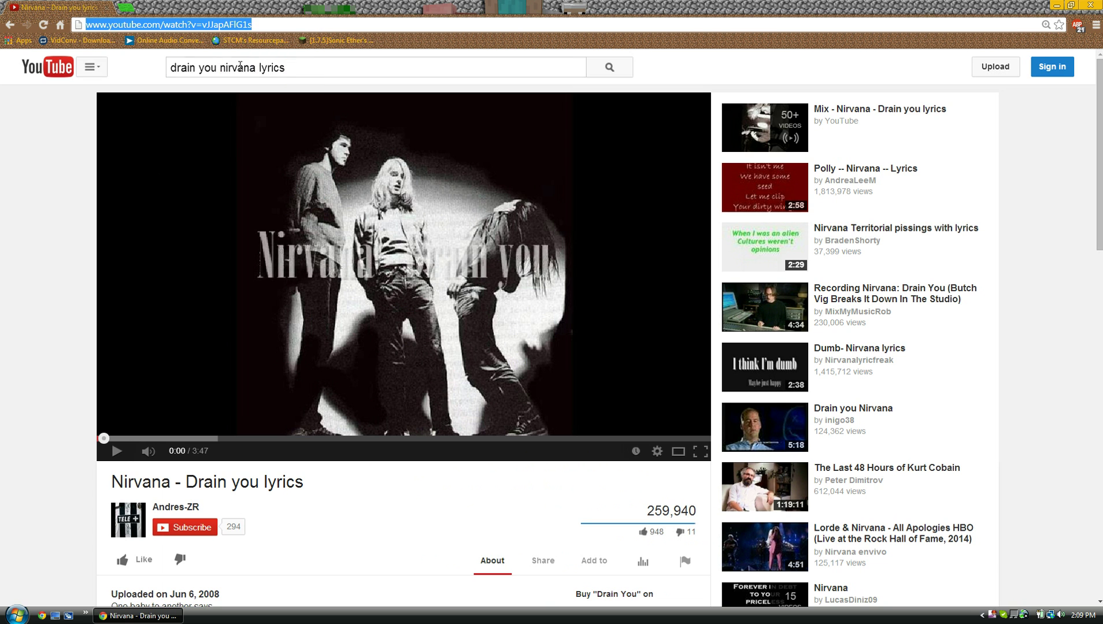
- In a new tab on VidConv, paste the Drain you video link and prepare it
{"action": "left_click", "coordinate": [128, 7]}
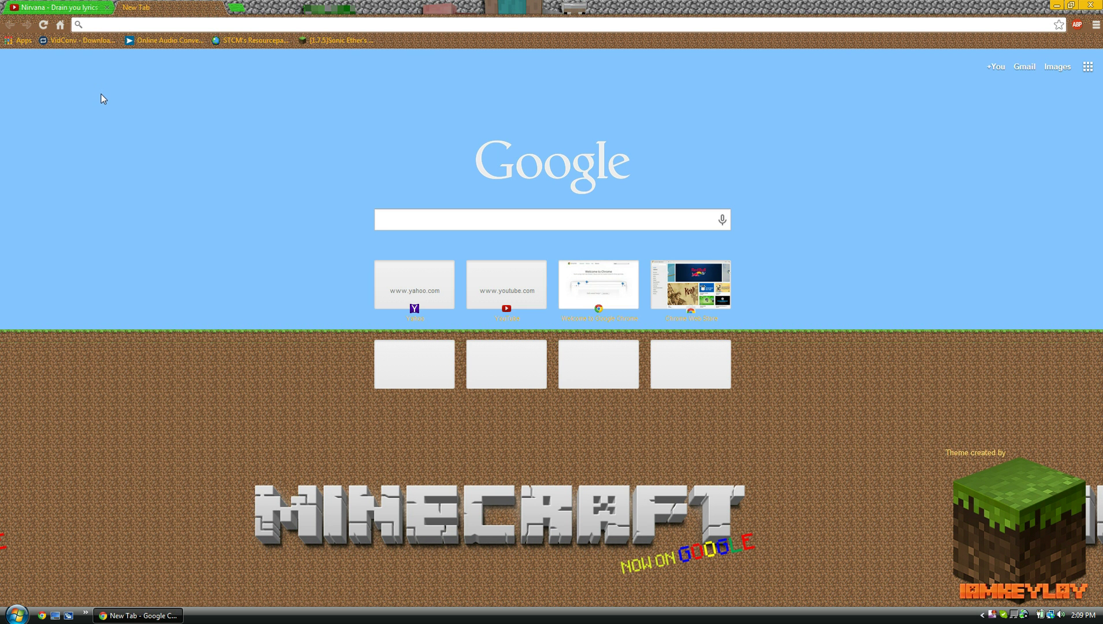
{"action": "left_click", "coordinate": [84, 42]}
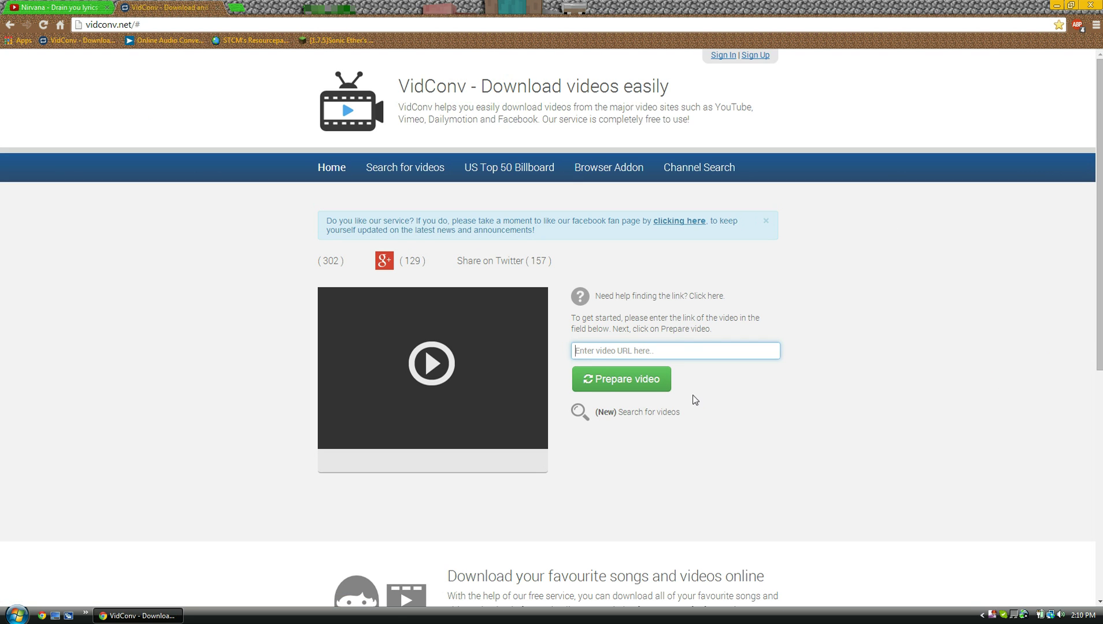
{"action": "right_click", "coordinate": [675, 348]}
{"action": "left_click", "coordinate": [733, 411]}
{"action": "left_click", "coordinate": [649, 391]}
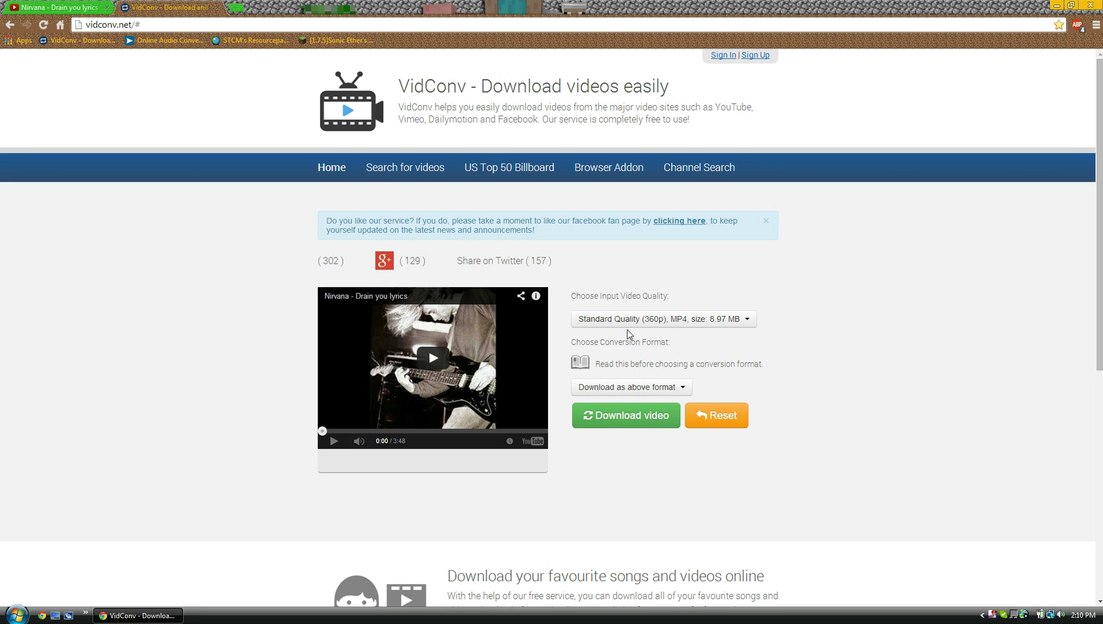
- Keep Standard Quality (360p) MP4 as the download quality
{"action": "left_click", "coordinate": [673, 321]}
{"action": "left_click", "coordinate": [674, 327]}
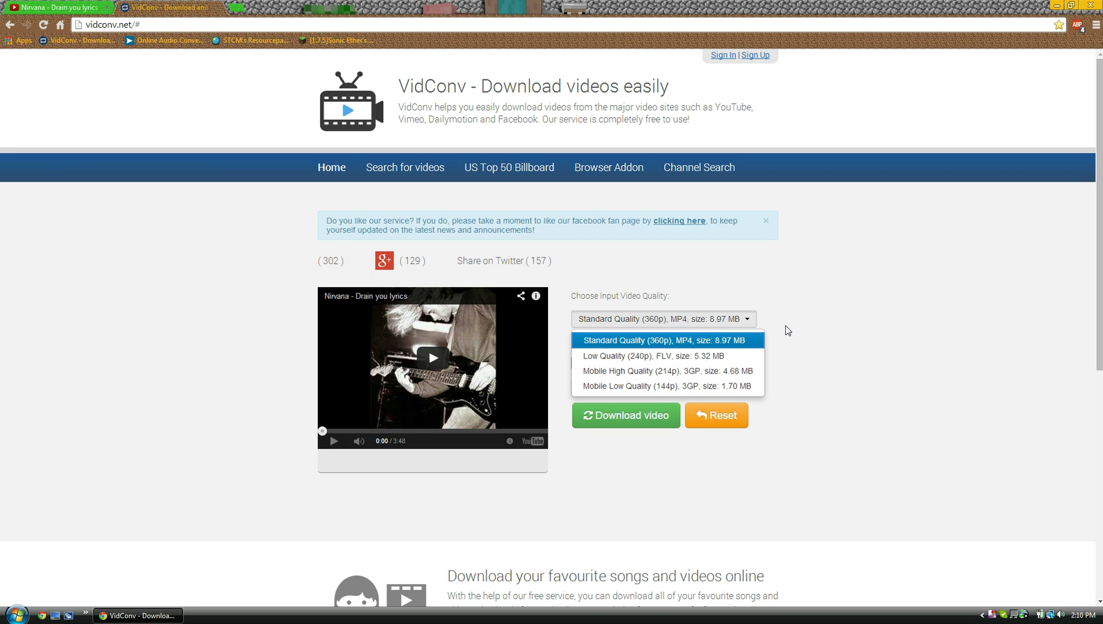
{"action": "left_click", "coordinate": [750, 319]}
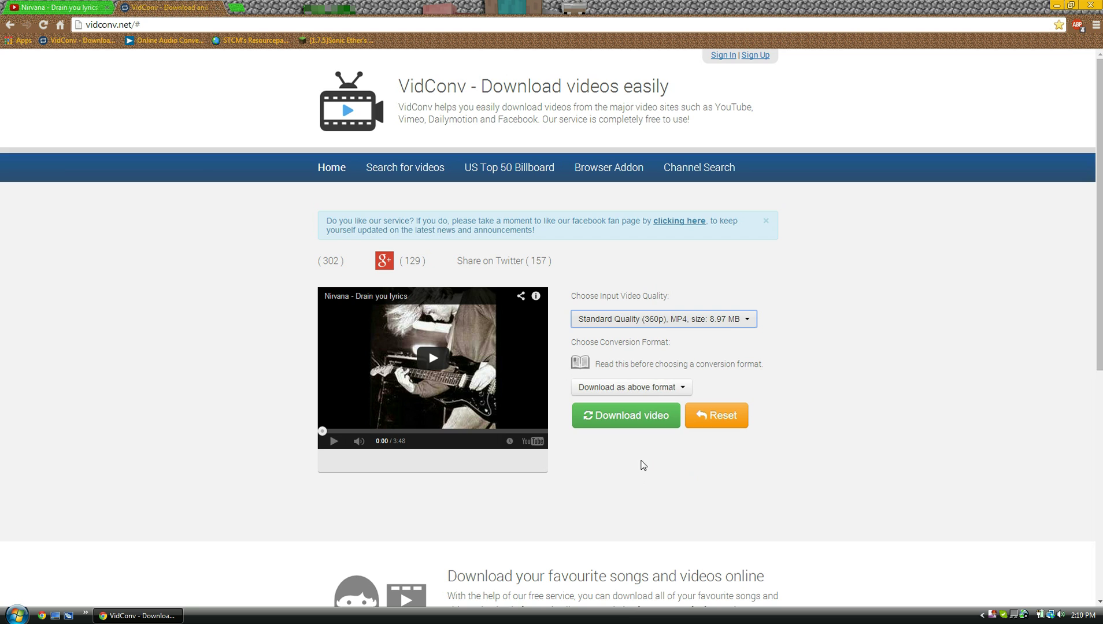
- Download the Nirvana - Drain you MP4 from VidConv and dismiss the download notice
{"action": "left_click", "coordinate": [632, 423]}
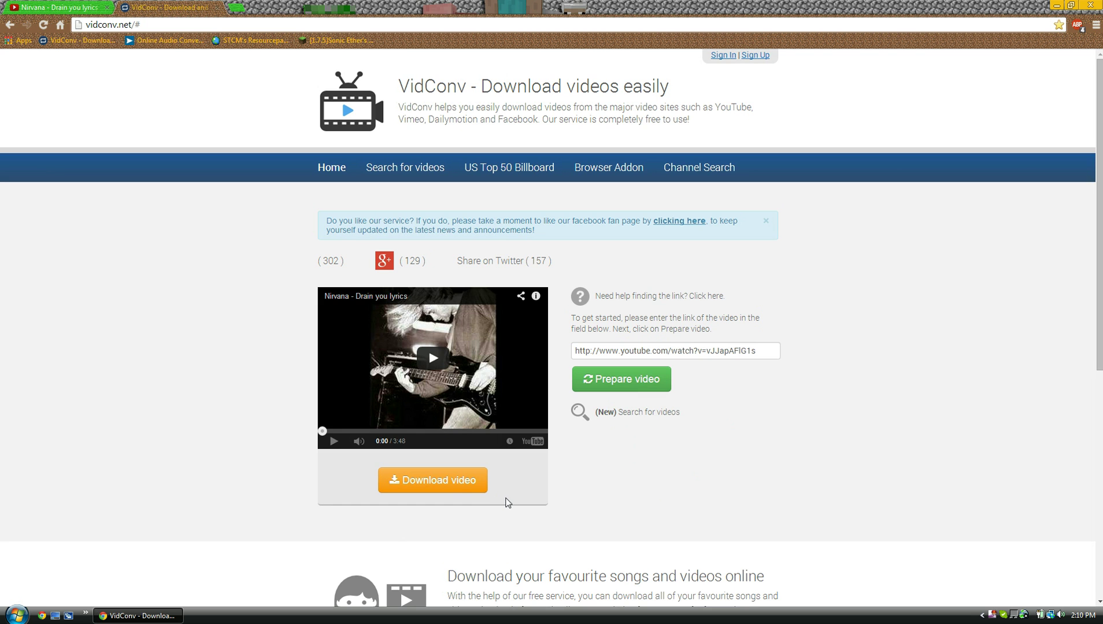
{"action": "left_click", "coordinate": [456, 484]}
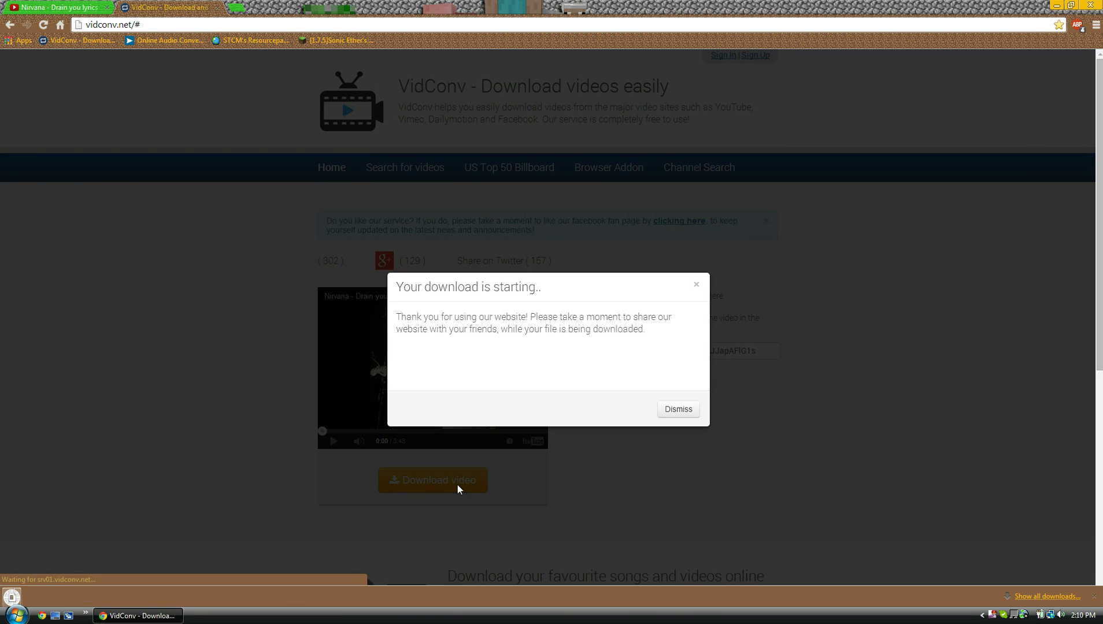
{"action": "left_click", "coordinate": [696, 278]}
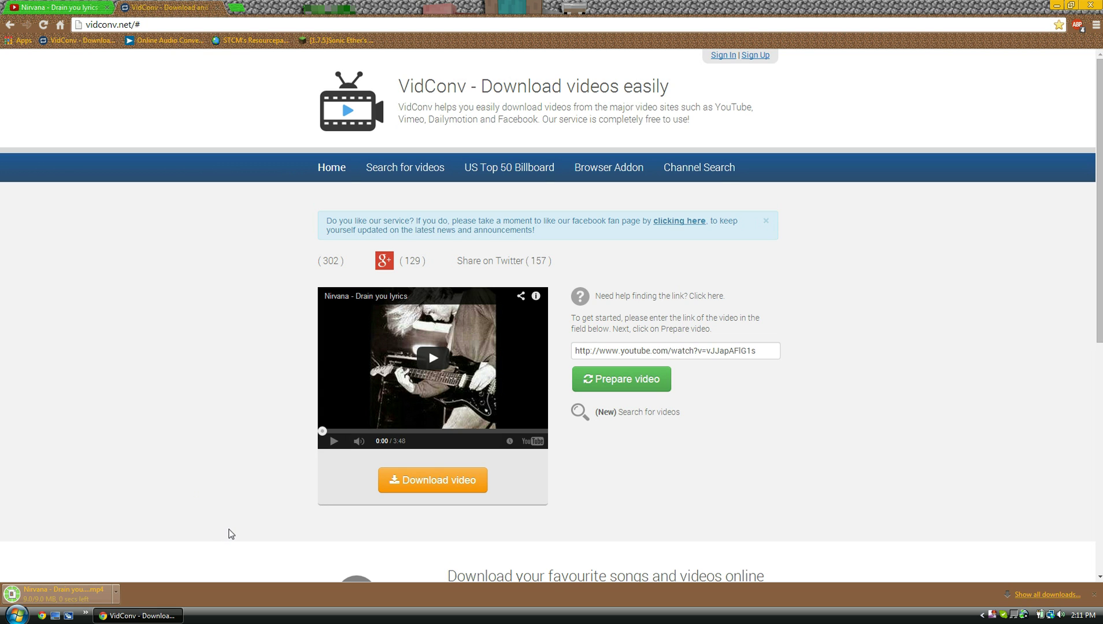
- Drag the 8.97 MB 'Nirvana - Drain you lyrics' MP4 from Start search into Music, then close Music
{"action": "left_click", "coordinate": [1094, 594]}
{"action": "key", "text": "super"}
{"action": "left_click", "coordinate": [193, 362]}
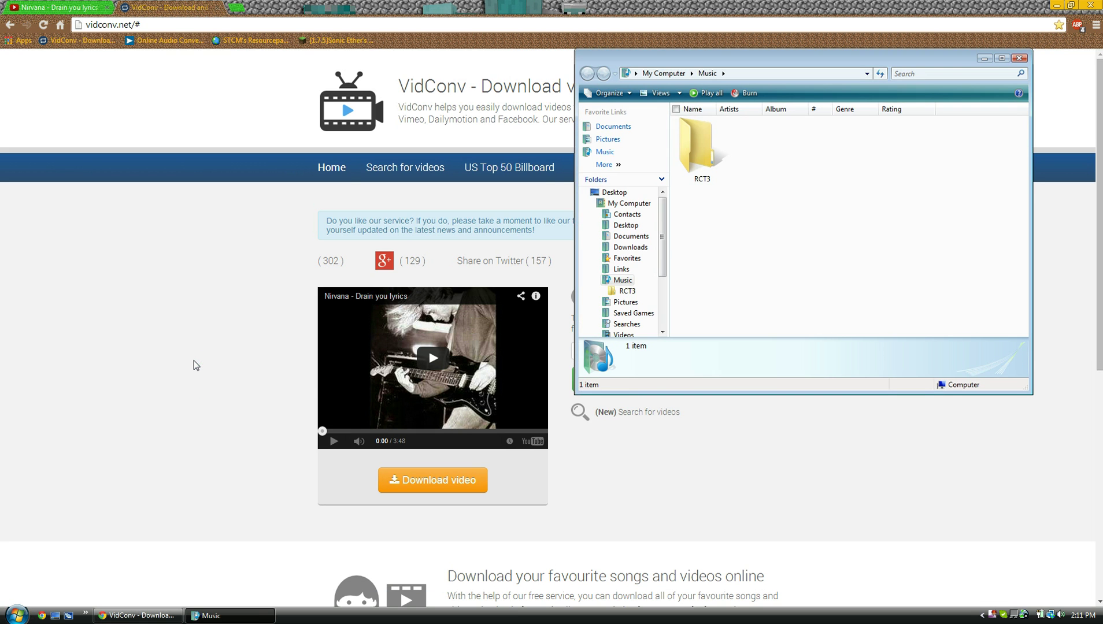
{"action": "key", "text": "super"}
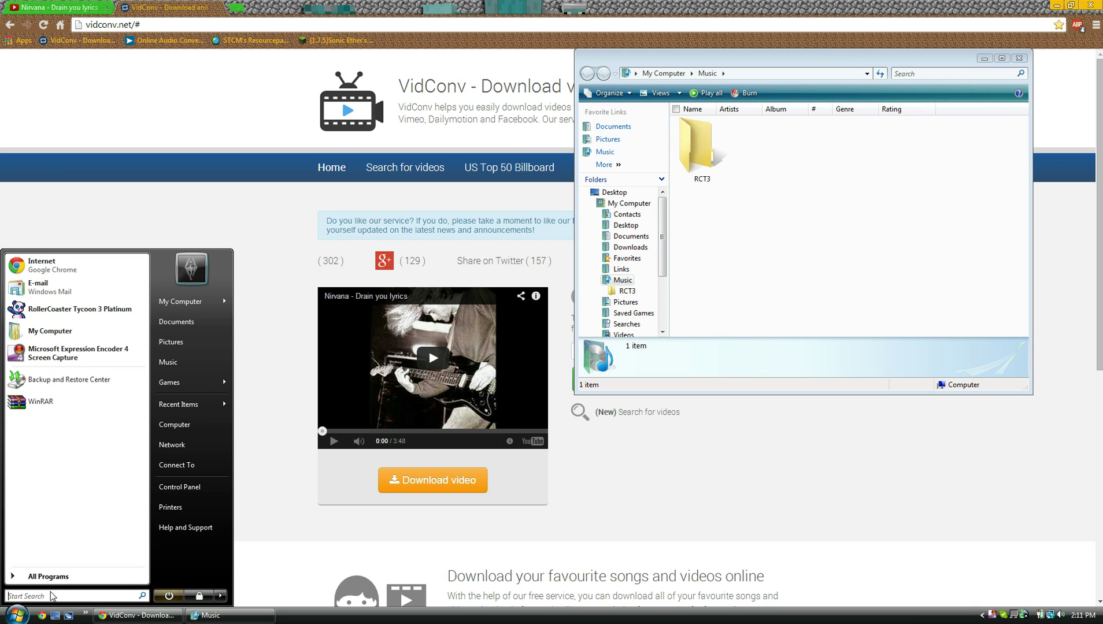
{"action": "type", "text": "drain"}
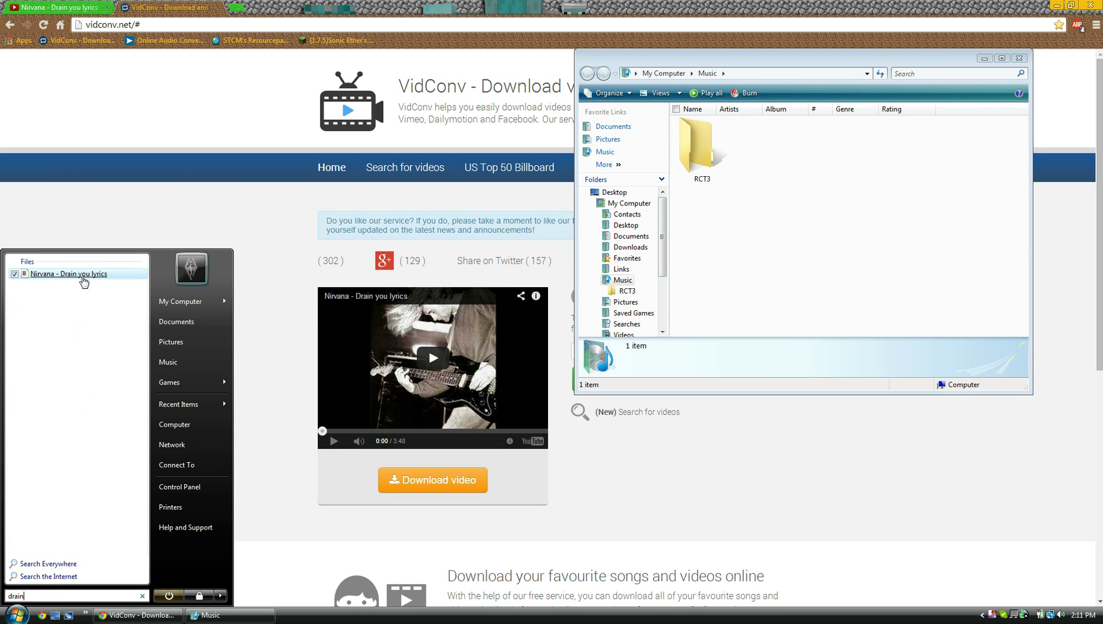
{"action": "left_click_drag", "start_coordinate": [82, 276], "coordinate": [820, 165]}
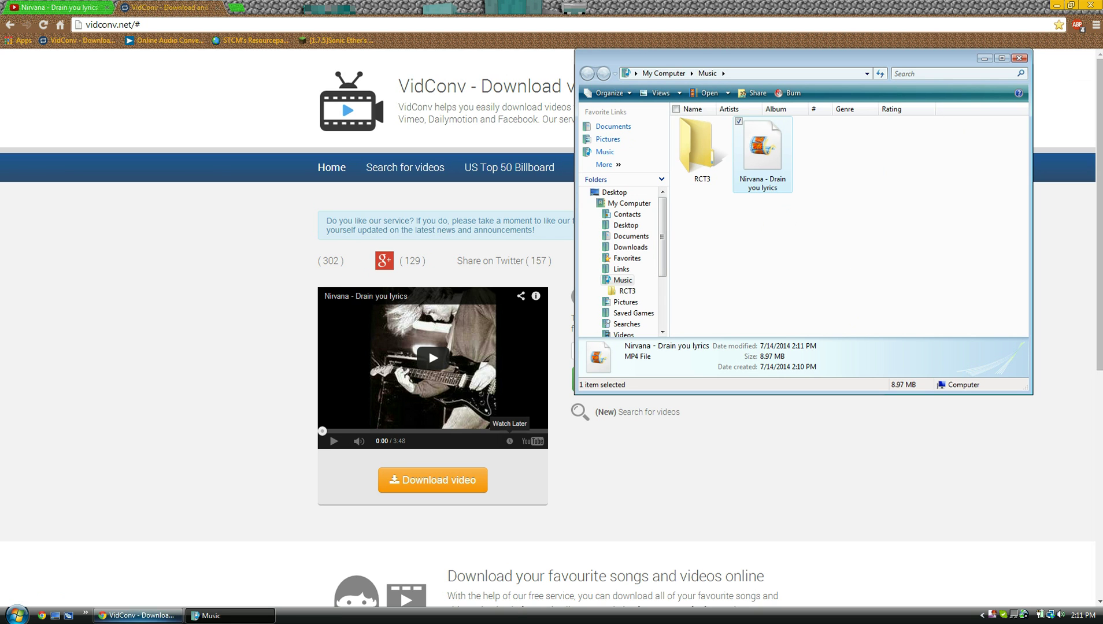
{"action": "left_click", "coordinate": [18, 616]}
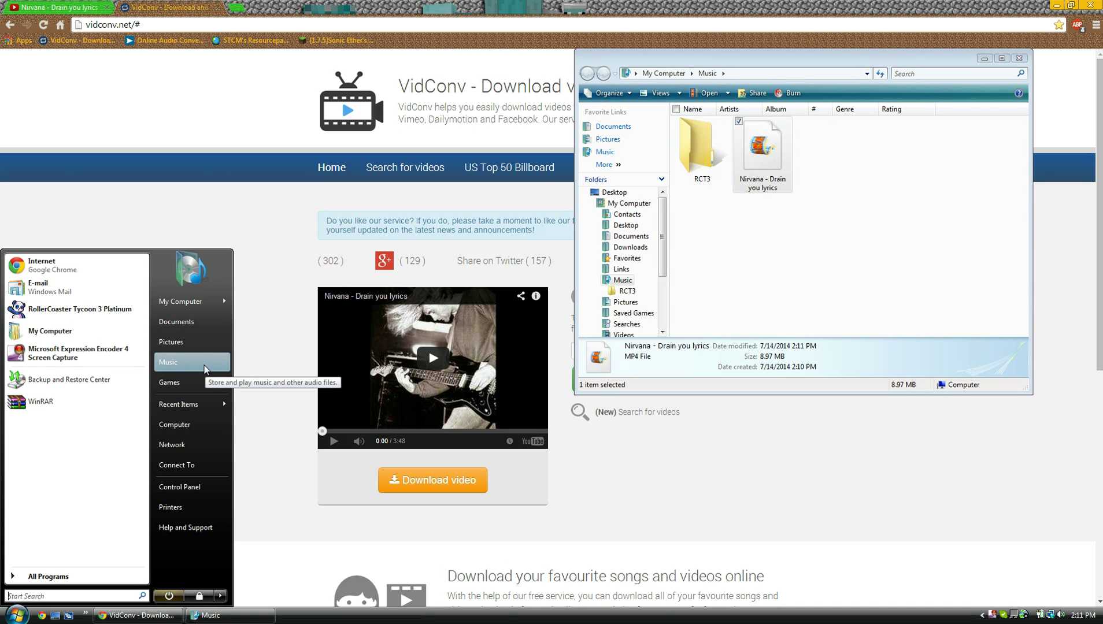
{"action": "left_click", "coordinate": [1019, 58]}
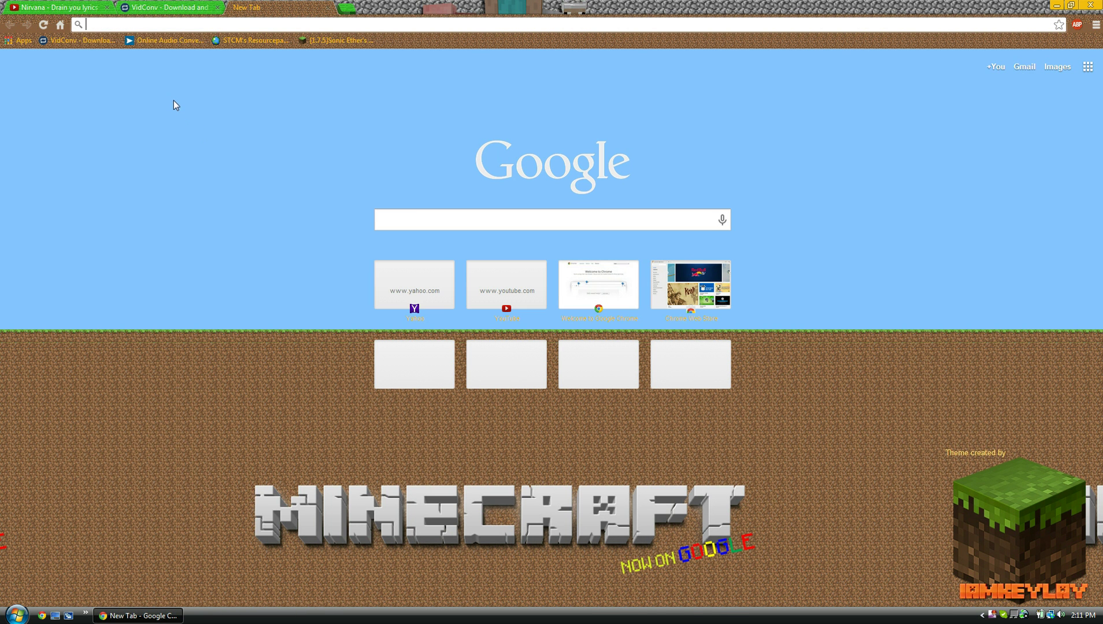
- Upload the 9 MB Drain you lyrics MP4 to media.io's audio converter with OGG output
{"action": "left_click", "coordinate": [171, 47]}
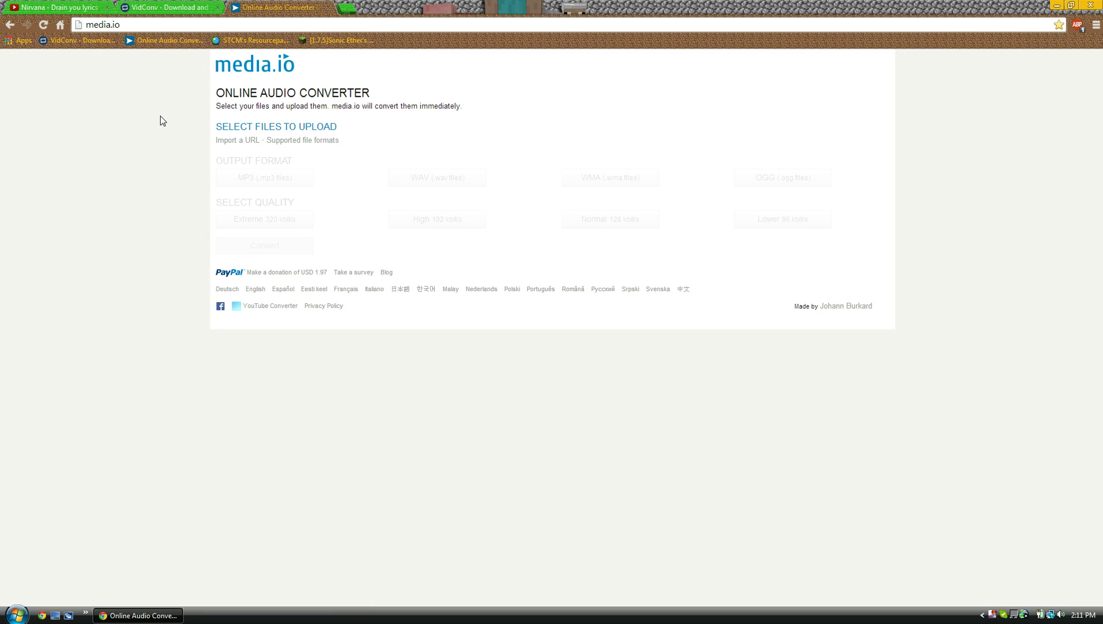
{"action": "left_click", "coordinate": [272, 128]}
{"action": "left_click", "coordinate": [167, 165]}
{"action": "left_click", "coordinate": [629, 385]}
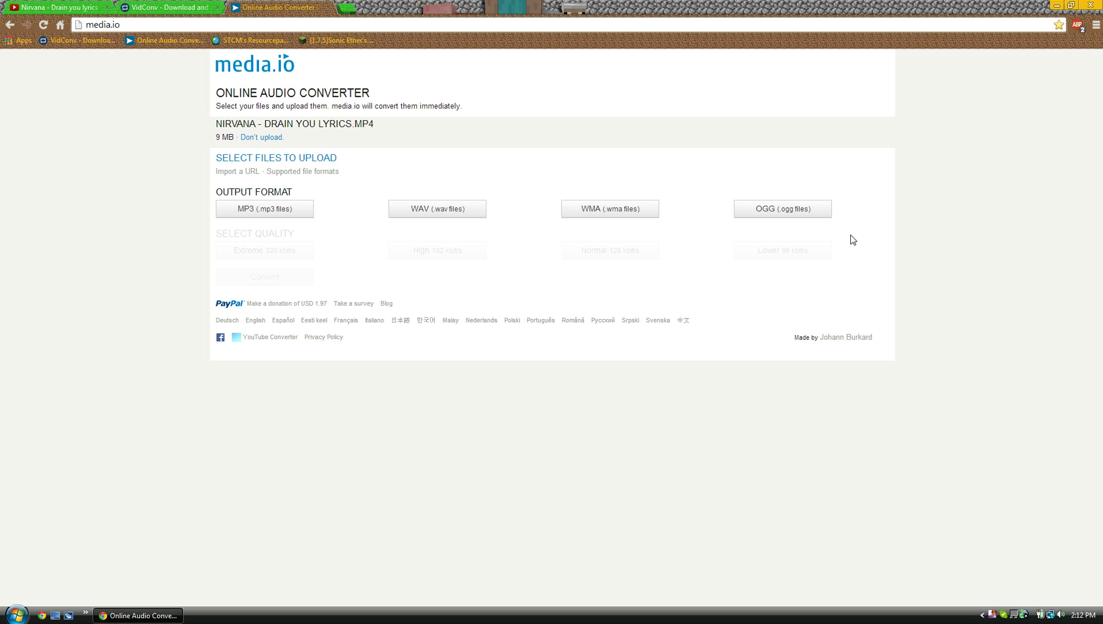
{"action": "left_click", "coordinate": [790, 213]}
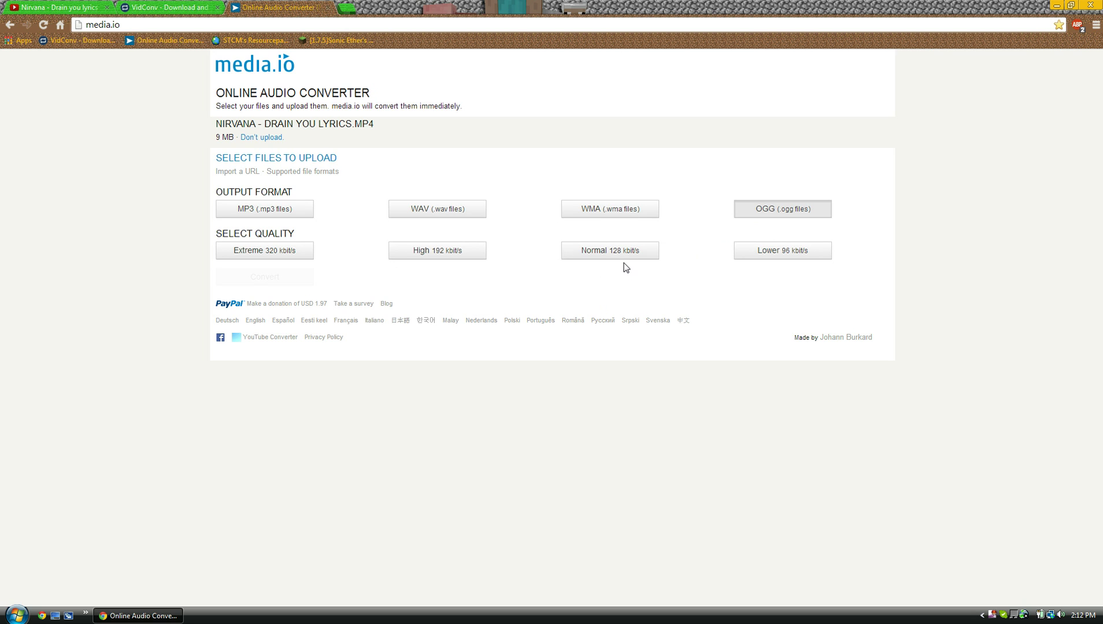
- Convert at Normal 128 kbit/s, download the 3 MB OGG, and close the downloads bar
{"action": "left_click", "coordinate": [619, 253]}
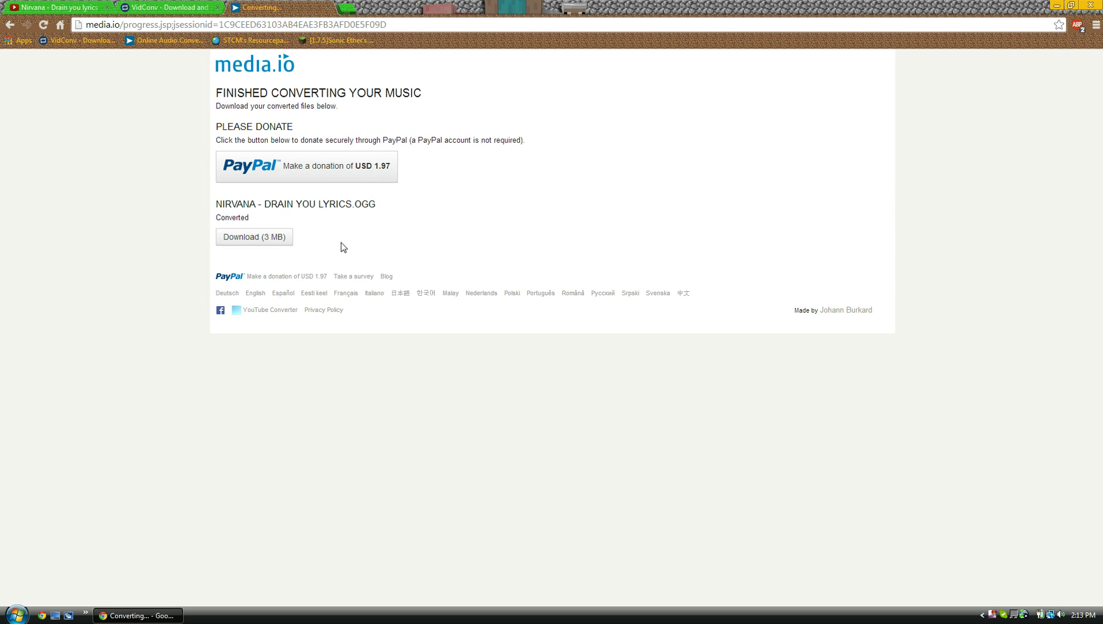
{"action": "left_click", "coordinate": [262, 238]}
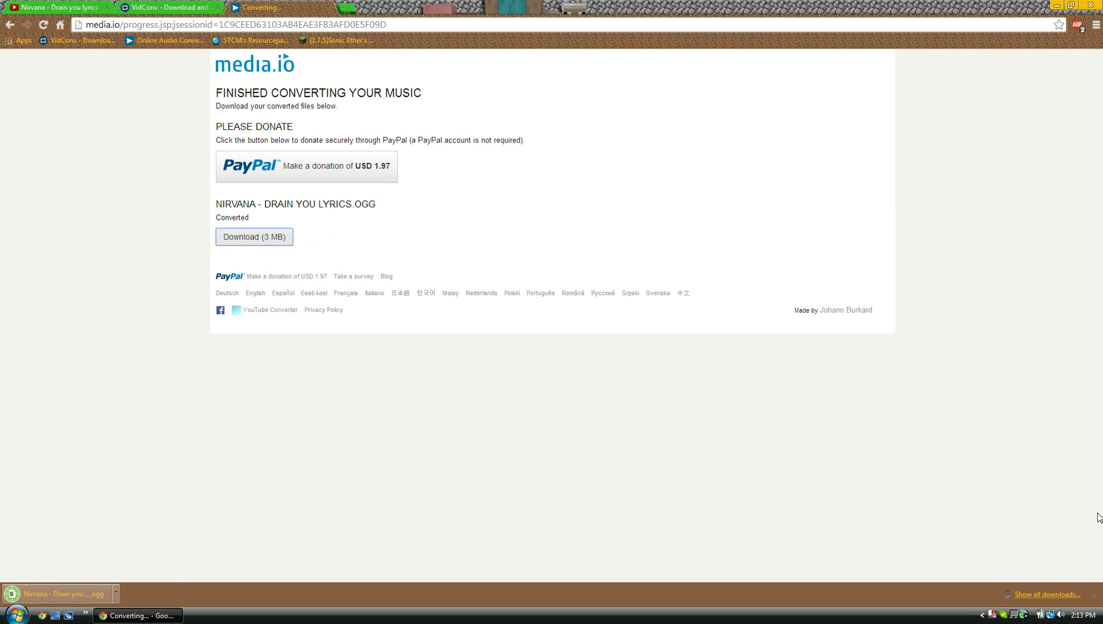
{"action": "left_click", "coordinate": [1095, 594]}
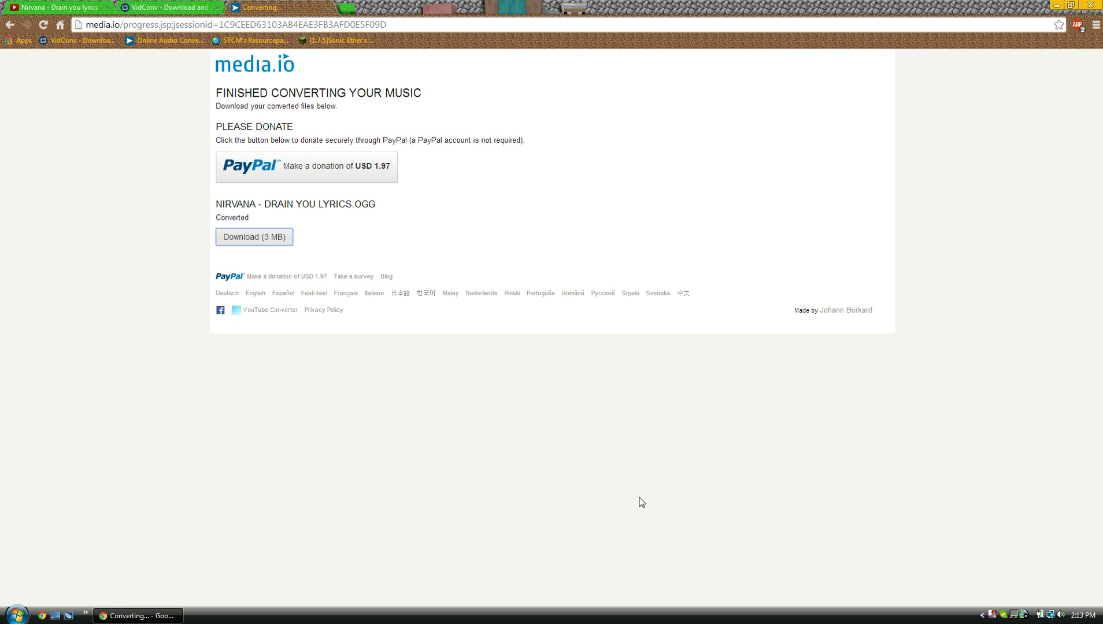
- Open %appdata% from the Run dialog and enter the .minecraft folder
{"action": "key", "text": "super+r"}
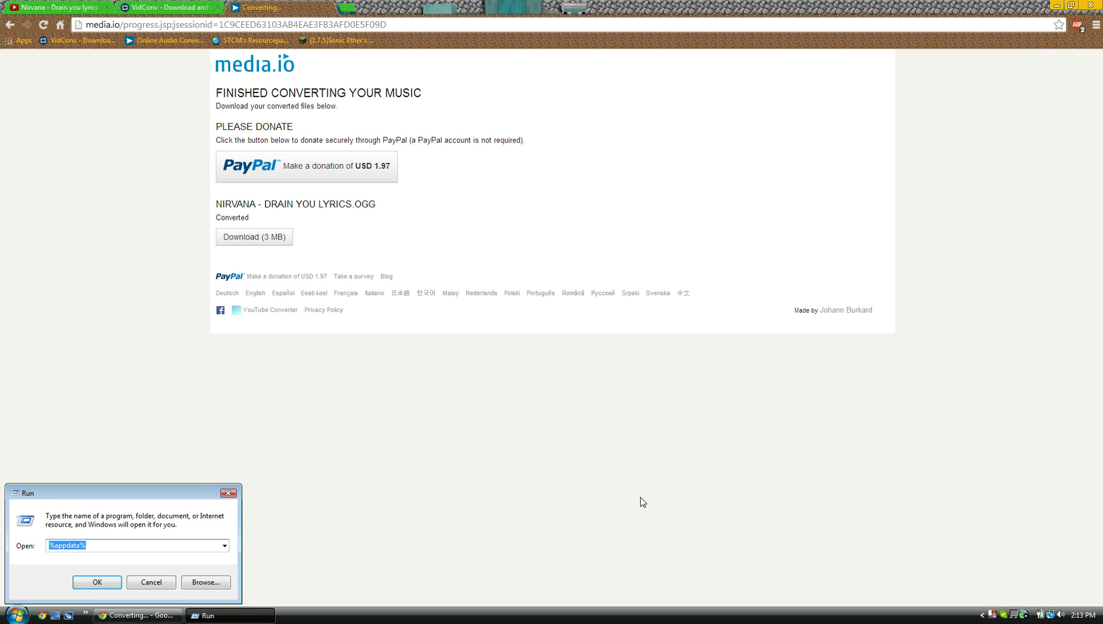
{"action": "left_click", "coordinate": [128, 549]}
{"action": "left_click", "coordinate": [106, 583]}
{"action": "left_click", "coordinate": [166, 95]}
{"action": "double_click", "coordinate": [167, 94]}
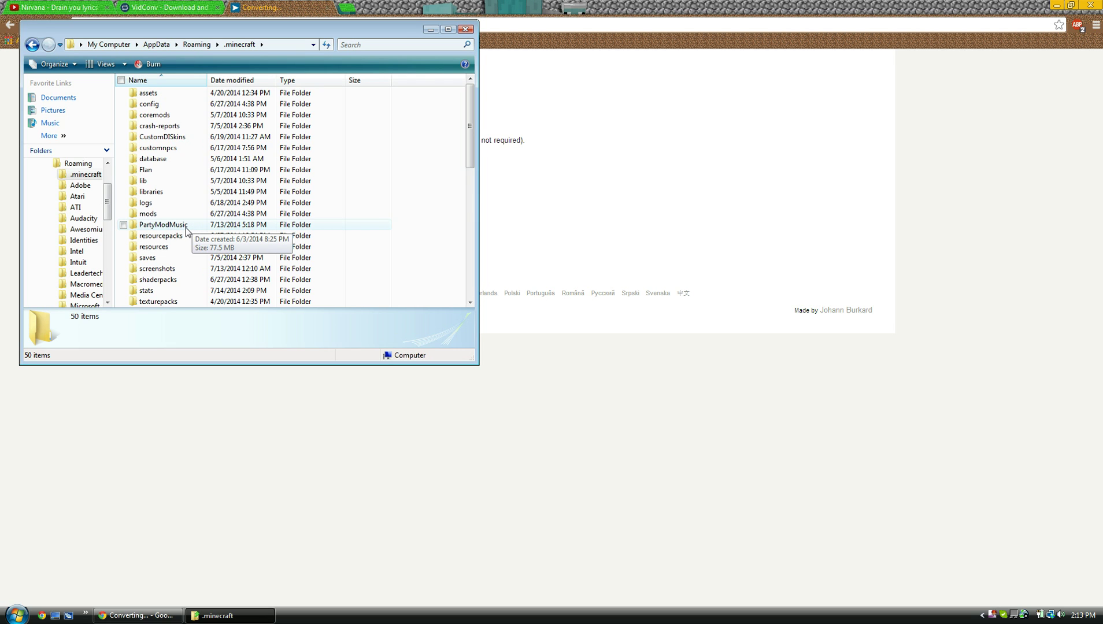
- Enter PartyModMusic inside .minecraft to see its 20 song files
{"action": "double_click", "coordinate": [164, 224]}
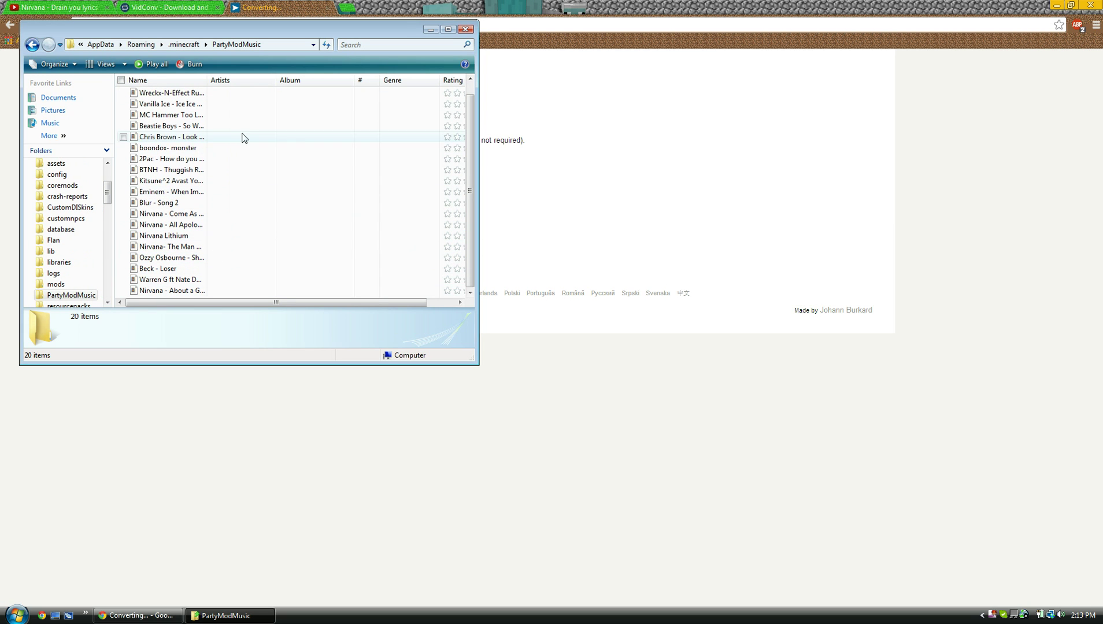
- Find 'drain you' via Start and drag the 3.21 MB OGG into PartyModMusic
{"action": "left_click", "coordinate": [16, 615]}
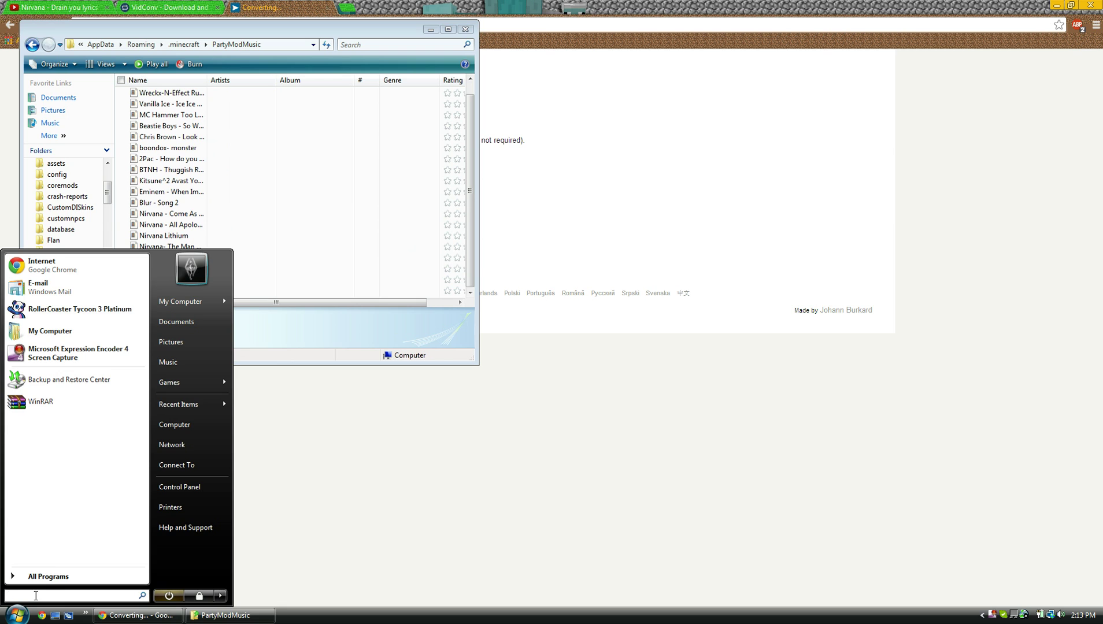
{"action": "type", "text": "drain you"}
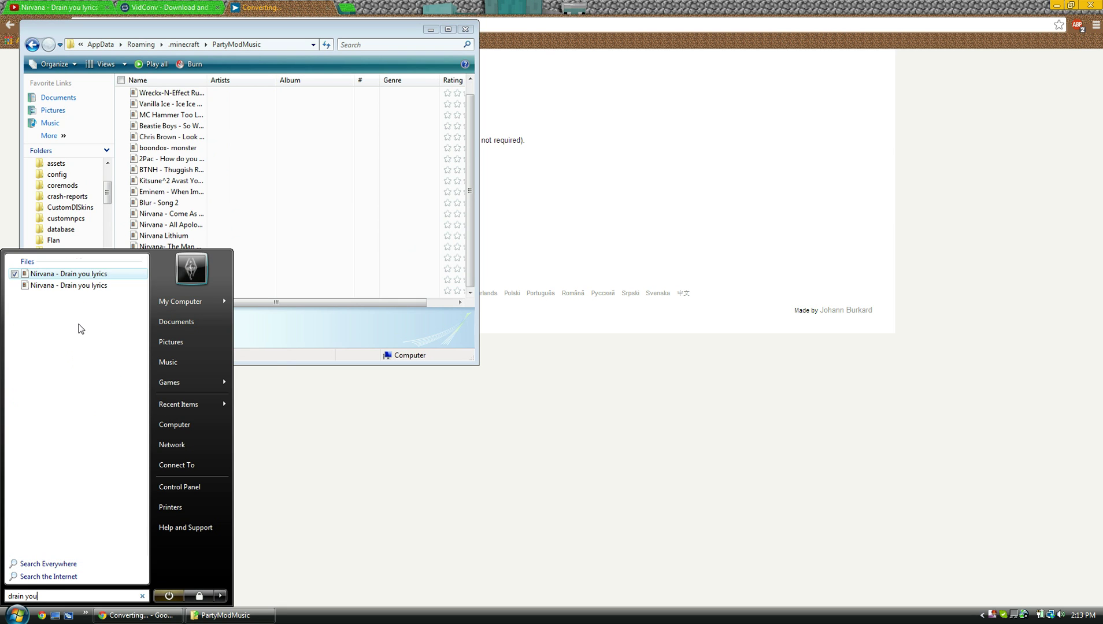
{"action": "mouse_move", "coordinate": [69, 285]}
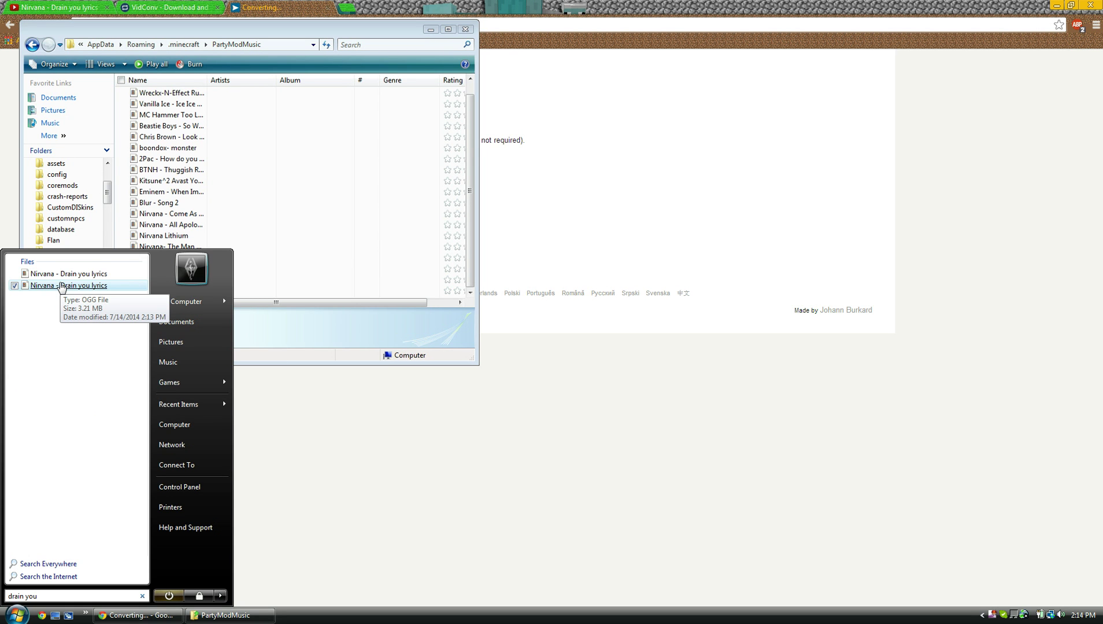
{"action": "left_click_drag", "start_coordinate": [62, 288], "coordinate": [409, 300]}
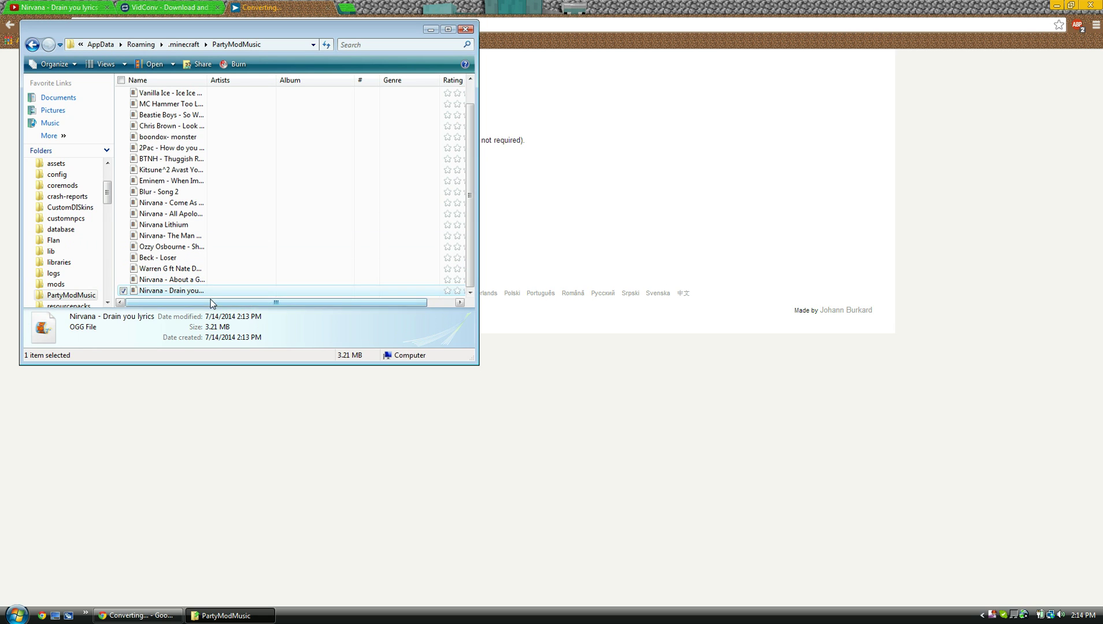
- Rename the OGG to 'Nirvana - Drain you' by removing 'lyrics', then close PartyModMusic
{"action": "right_click", "coordinate": [208, 294]}
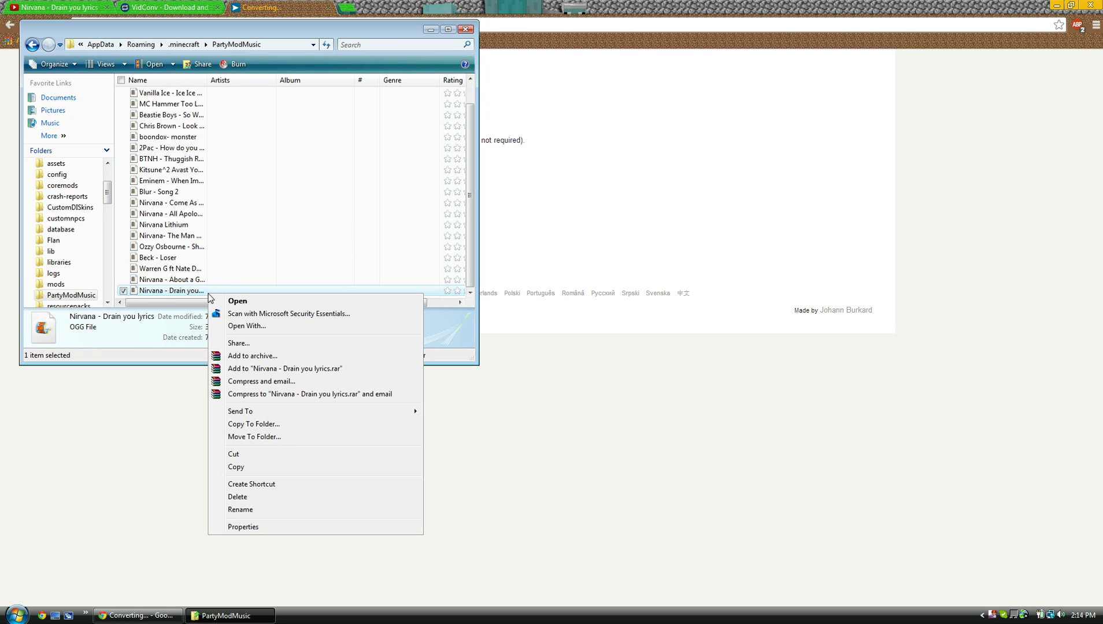
{"action": "left_click", "coordinate": [267, 509]}
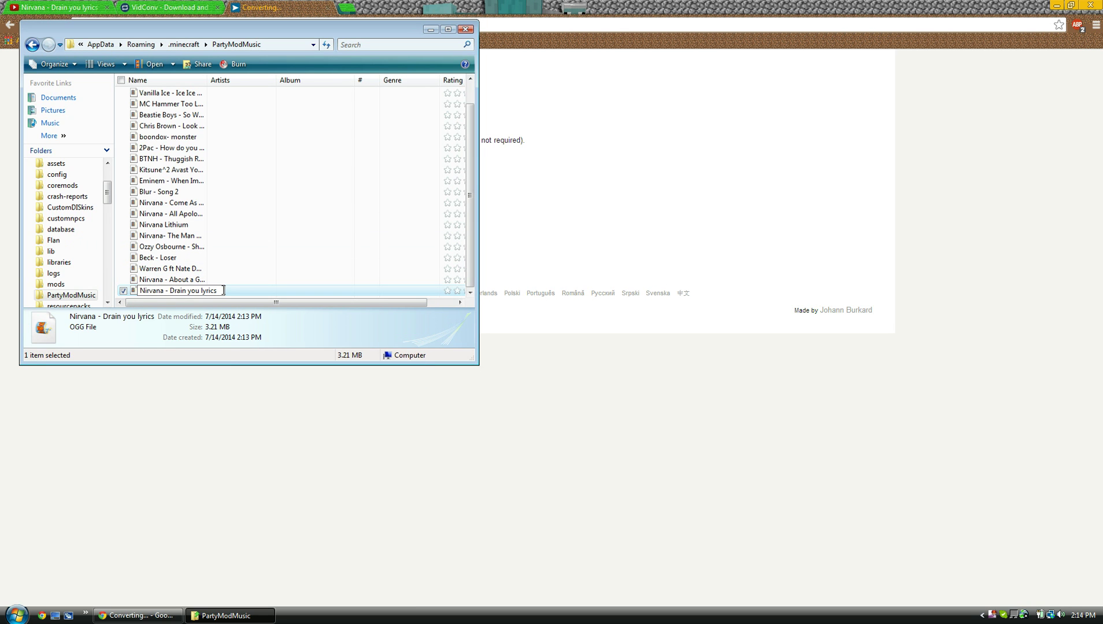
{"action": "key", "text": "BackSpace"}
{"action": "key", "text": "BackSpace"}
{"action": "key", "text": "BackSpace"}
{"action": "key", "text": "BackSpace"}
{"action": "key", "text": "BackSpace"}
{"action": "key", "text": "BackSpace"}
{"action": "key", "text": "Return"}
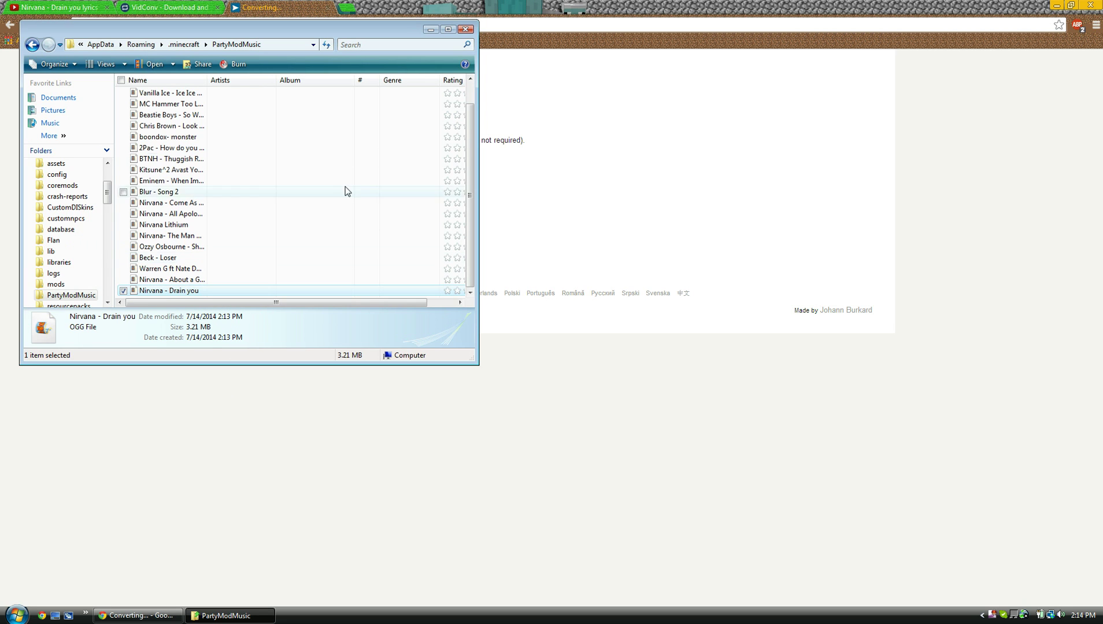
{"action": "left_click", "coordinate": [466, 30]}
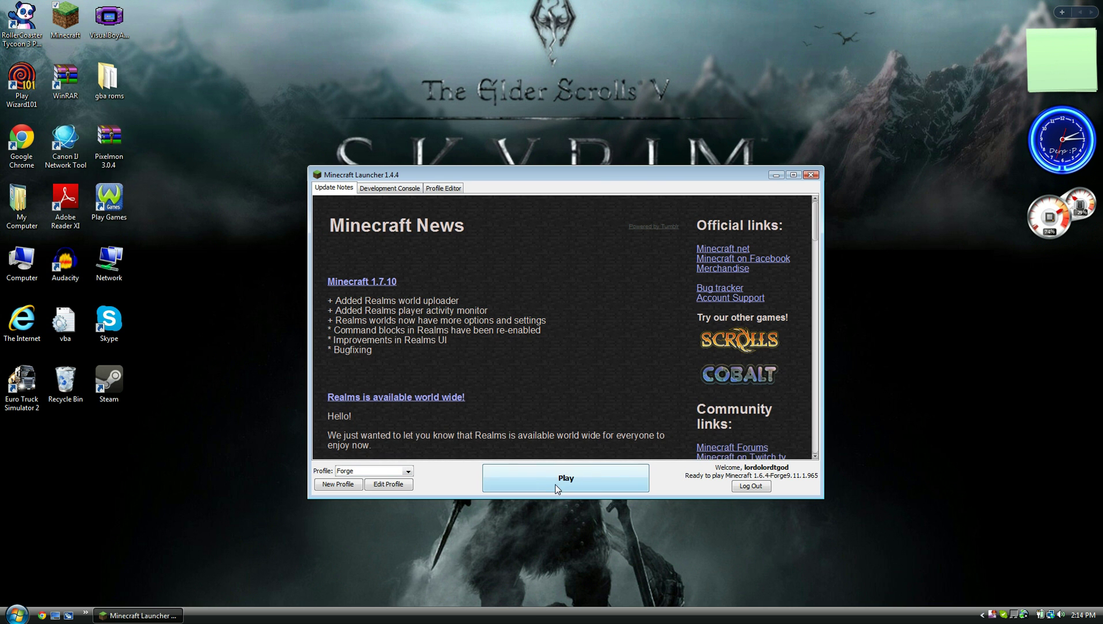
- Maximize the Minecraft Launcher and launch the game using the Forge profile
{"action": "left_click", "coordinate": [792, 175]}
{"action": "left_click", "coordinate": [548, 583]}
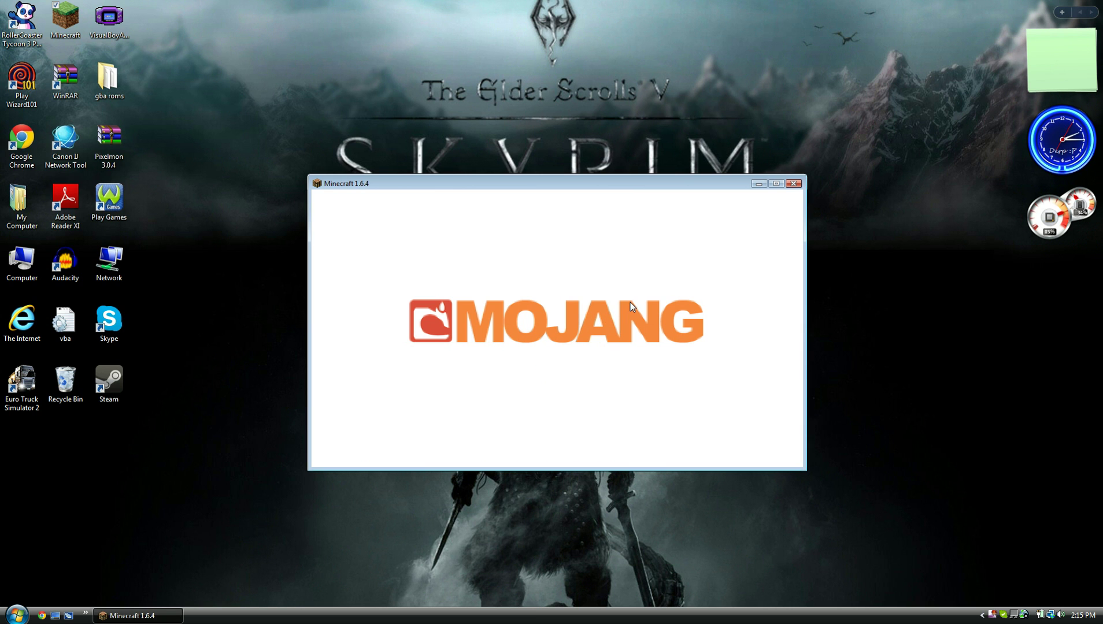
- Look over the world list and the game options, then return to the main menu
{"action": "left_click", "coordinate": [573, 326]}
{"action": "left_click", "coordinate": [526, 233]}
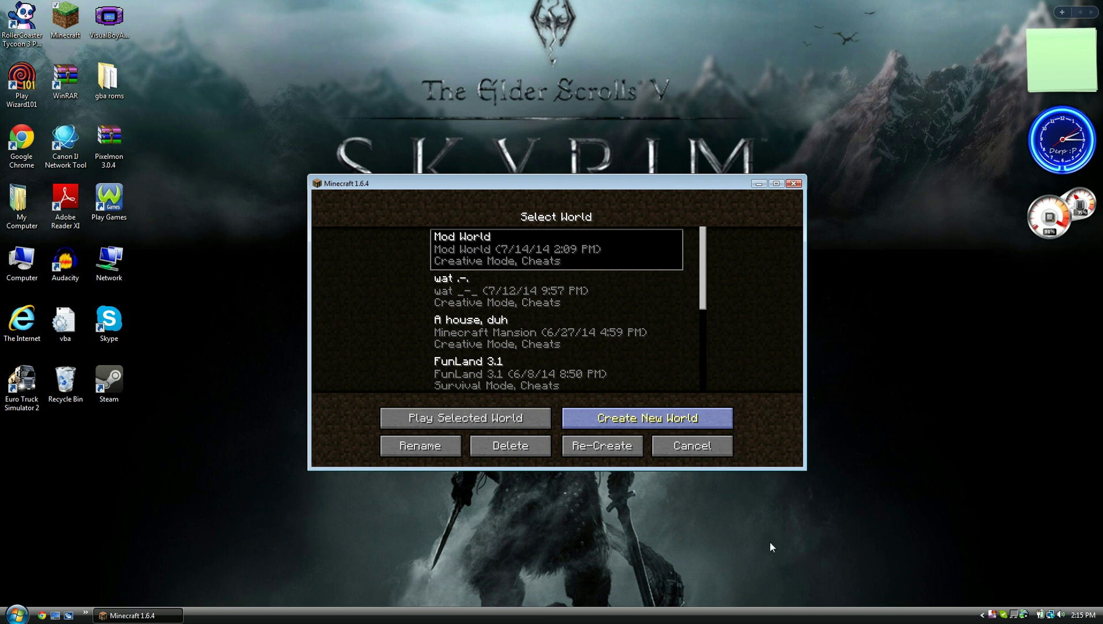
{"action": "left_click", "coordinate": [692, 446]}
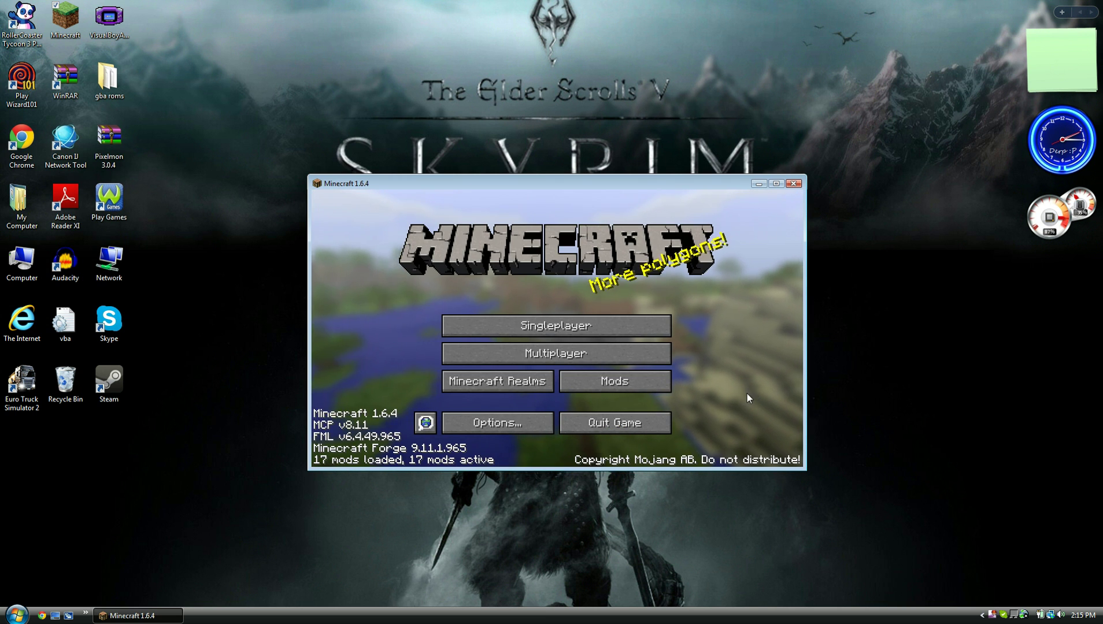
{"action": "left_click", "coordinate": [497, 422]}
{"action": "left_click", "coordinate": [559, 439]}
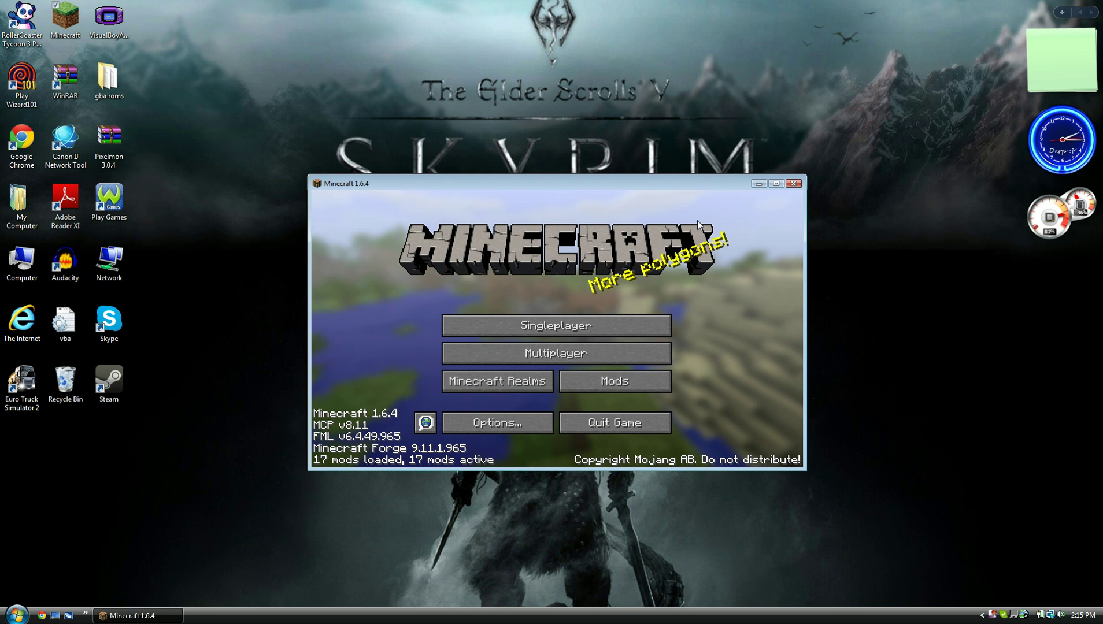
- Maximize the game window and load the 'Mod World' singleplayer world
{"action": "left_click", "coordinate": [775, 183]}
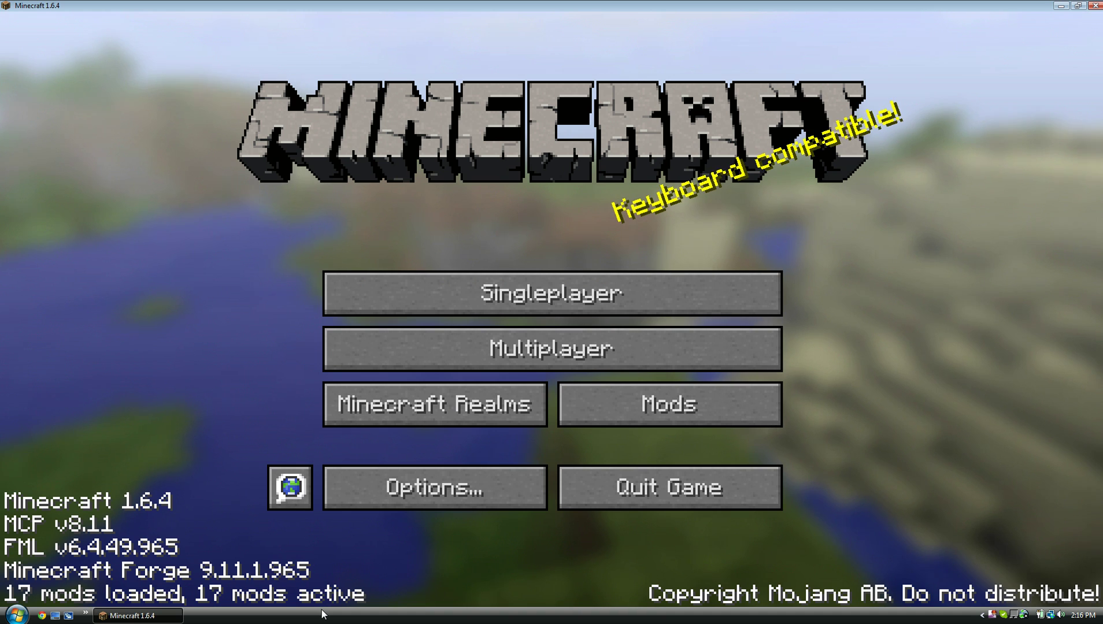
{"action": "left_click", "coordinate": [631, 288]}
{"action": "left_click", "coordinate": [605, 163]}
{"action": "left_click", "coordinate": [453, 494]}
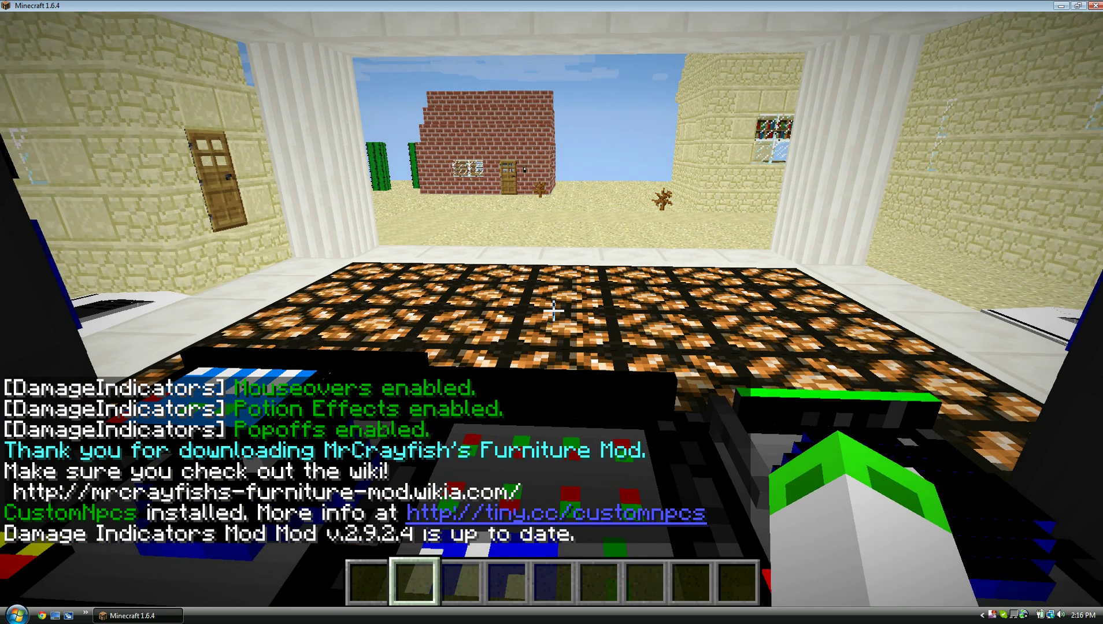
- Move a Blank Record from the Party Mod creative tab into hotbar slot 1
{"action": "key", "text": "e"}
{"action": "left_click", "coordinate": [752, 58]}
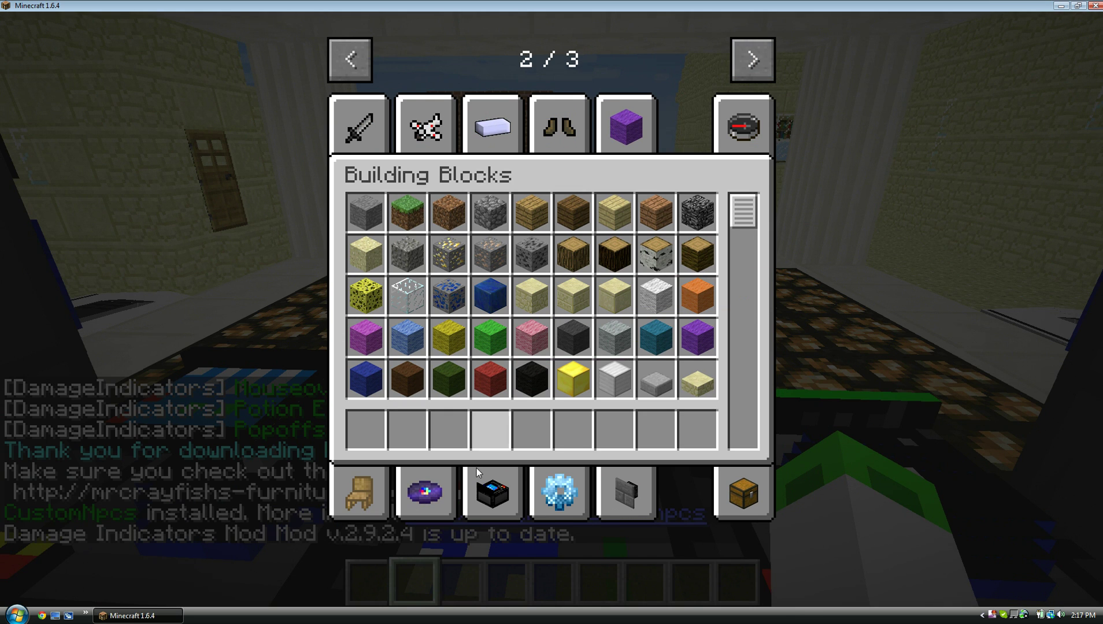
{"action": "left_click", "coordinate": [492, 487]}
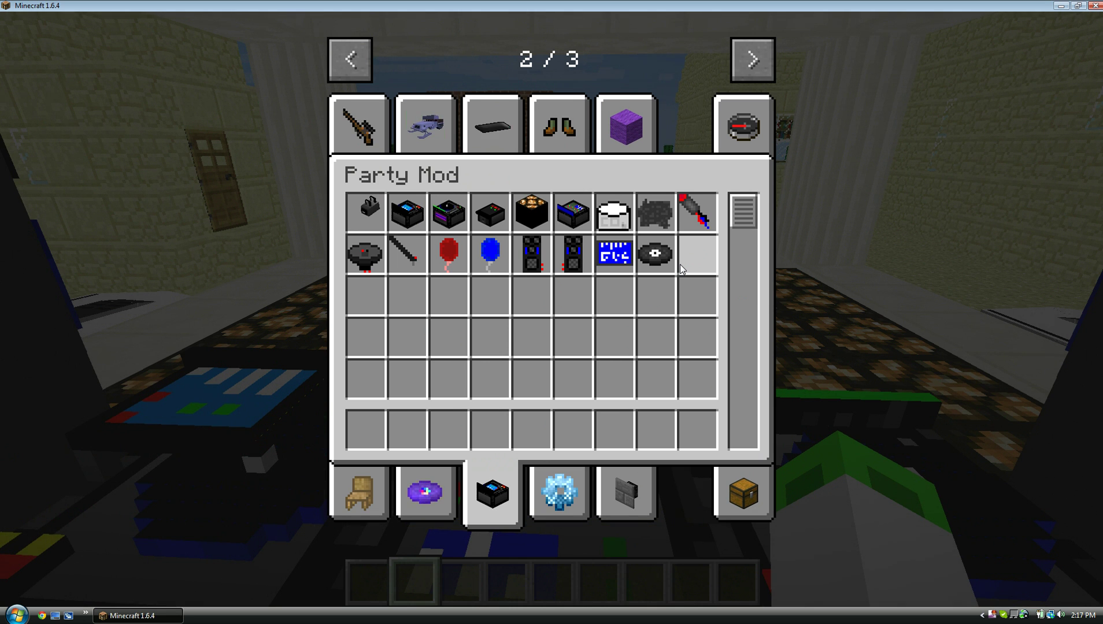
{"action": "left_click", "coordinate": [655, 254]}
{"action": "left_click", "coordinate": [372, 432]}
{"action": "left_click", "coordinate": [373, 435]}
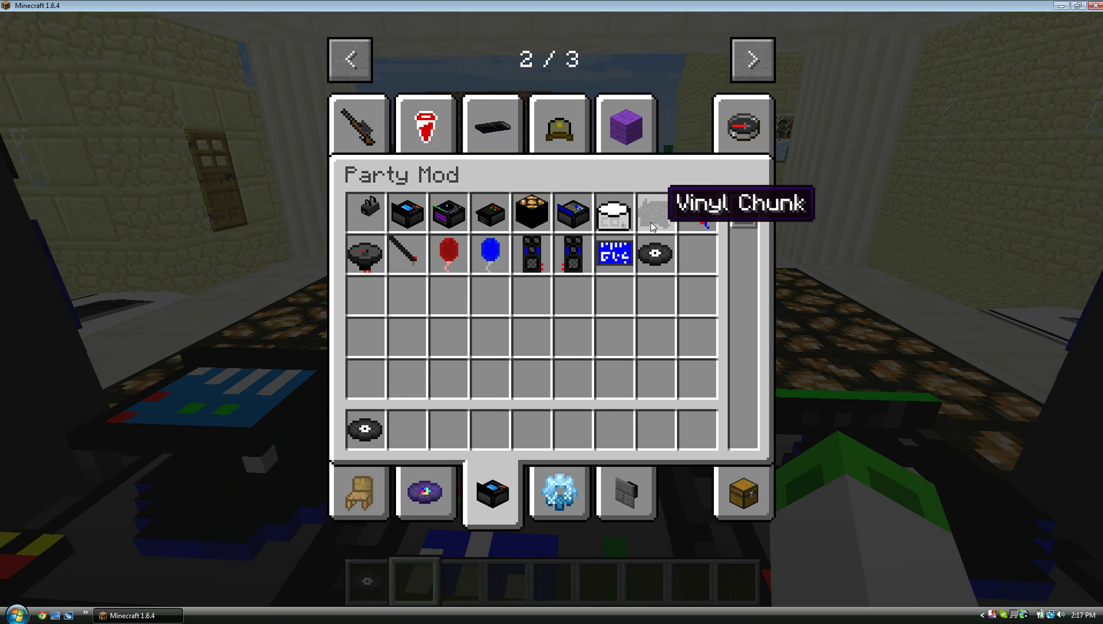
{"action": "key", "text": "e"}
{"action": "scroll", "coordinate": [551, 313], "scroll_direction": "up", "scroll_amount": 1}
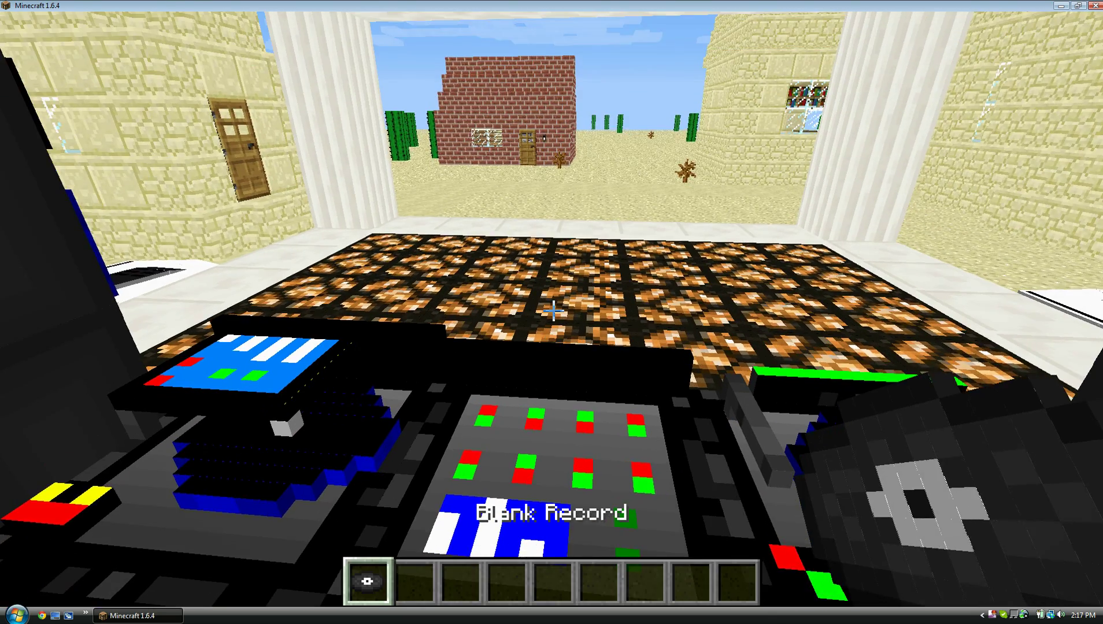
{"action": "scroll", "coordinate": [551, 313], "scroll_direction": "down", "scroll_amount": 1}
- Burn 'Nirvana - Drain you.ogg' onto the Blank Record and move the Custom Record to the hotbar
{"action": "right_click", "coordinate": [552, 311]}
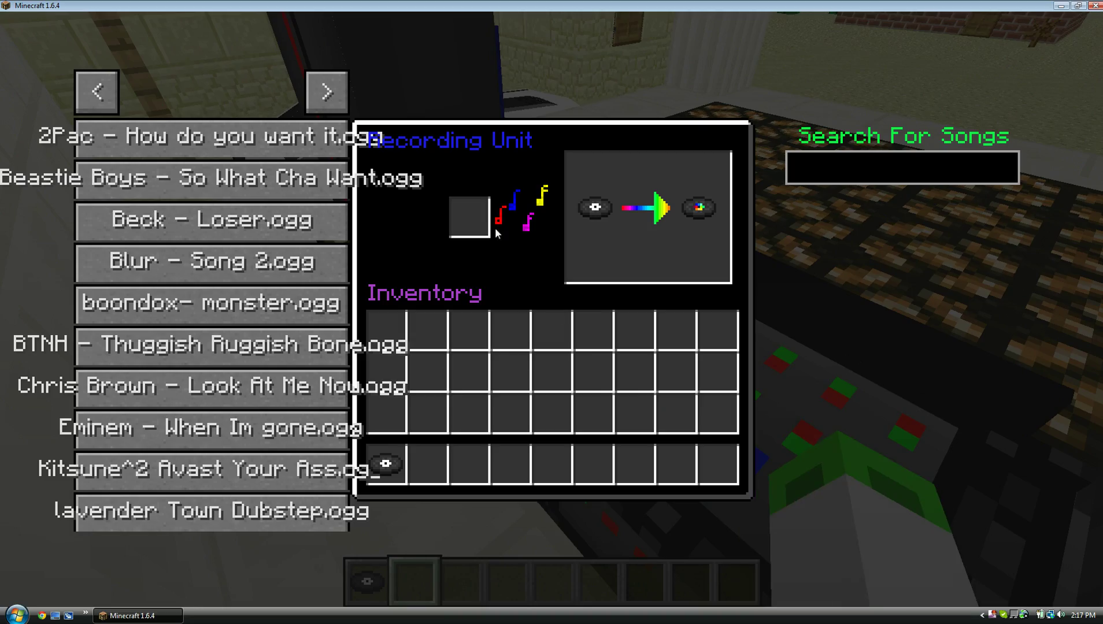
{"action": "left_click", "coordinate": [111, 87]}
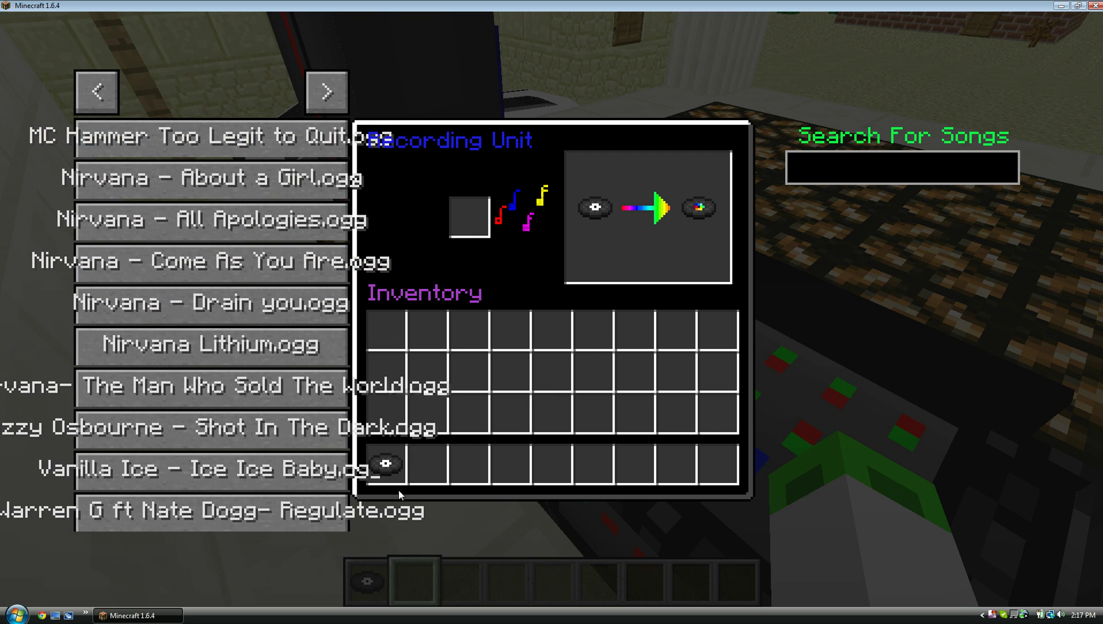
{"action": "left_click", "coordinate": [393, 468], "text": "shift"}
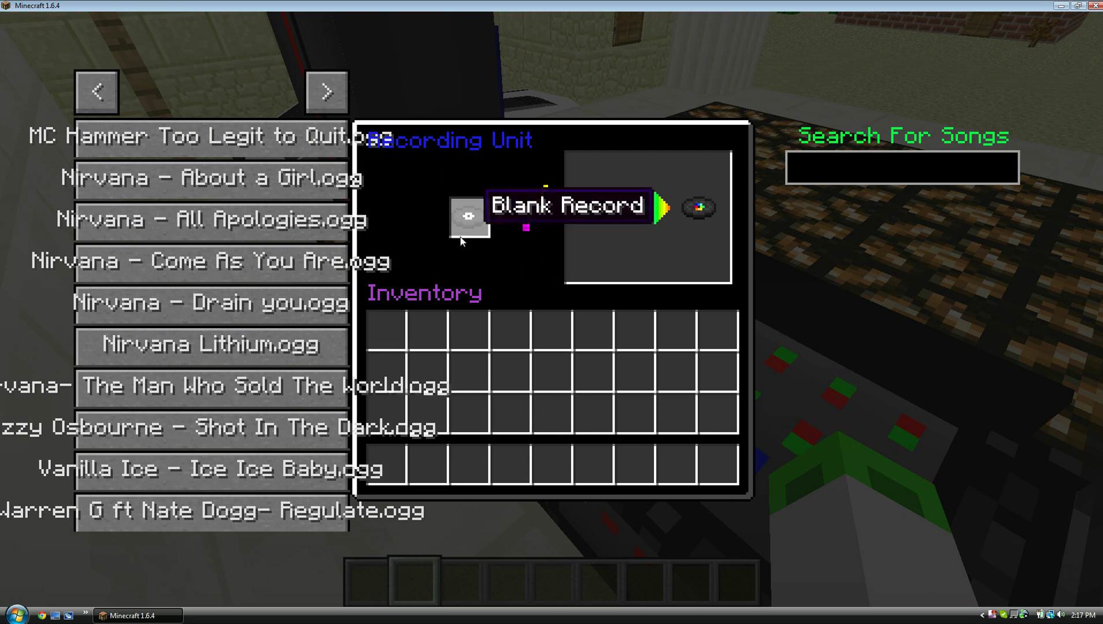
{"action": "left_click", "coordinate": [297, 310]}
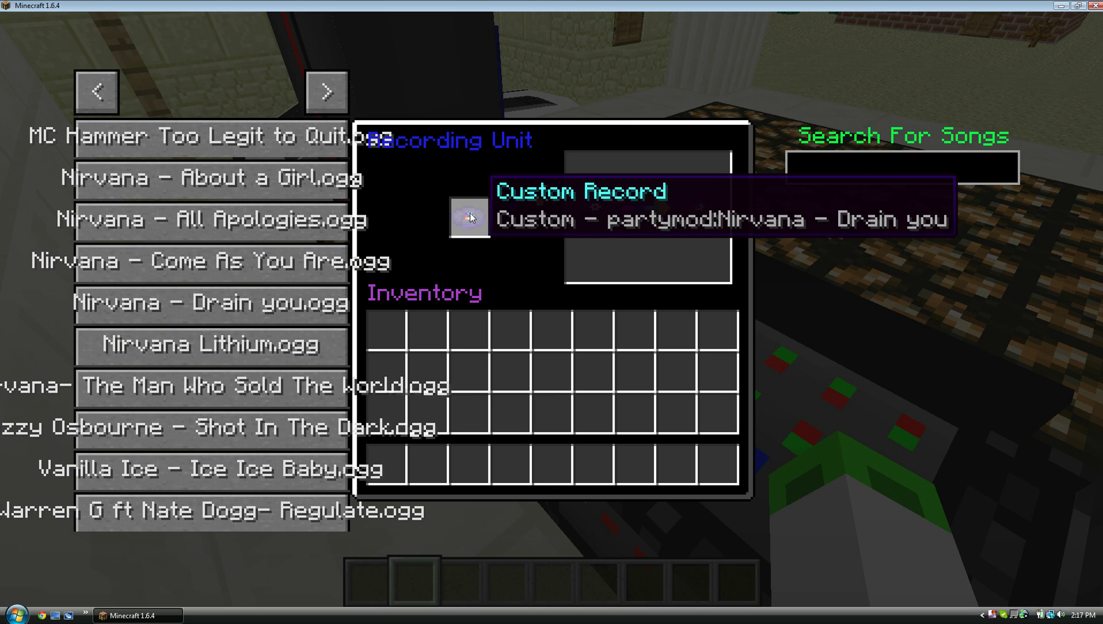
{"action": "left_click", "coordinate": [469, 214]}
{"action": "left_click", "coordinate": [457, 477]}
{"action": "key", "text": "Escape"}
{"action": "scroll", "coordinate": [552, 311], "scroll_direction": "down", "scroll_amount": 1}
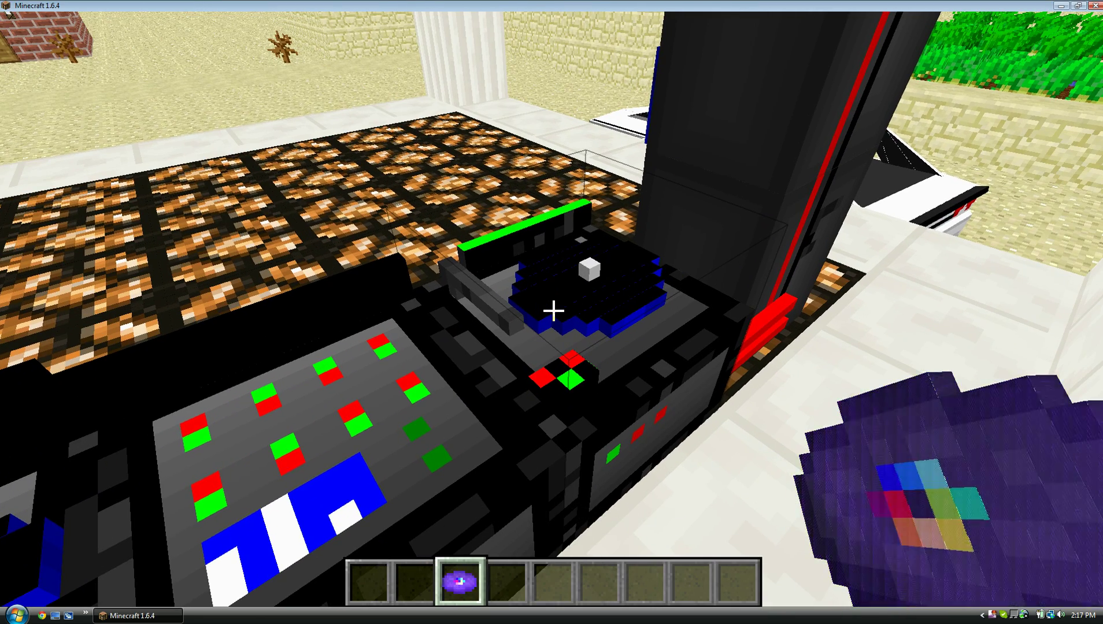
- Play the custom 'Drain you' record on the DJ deck turntable, then open Options from the pause menu
{"action": "right_click", "coordinate": [553, 310]}
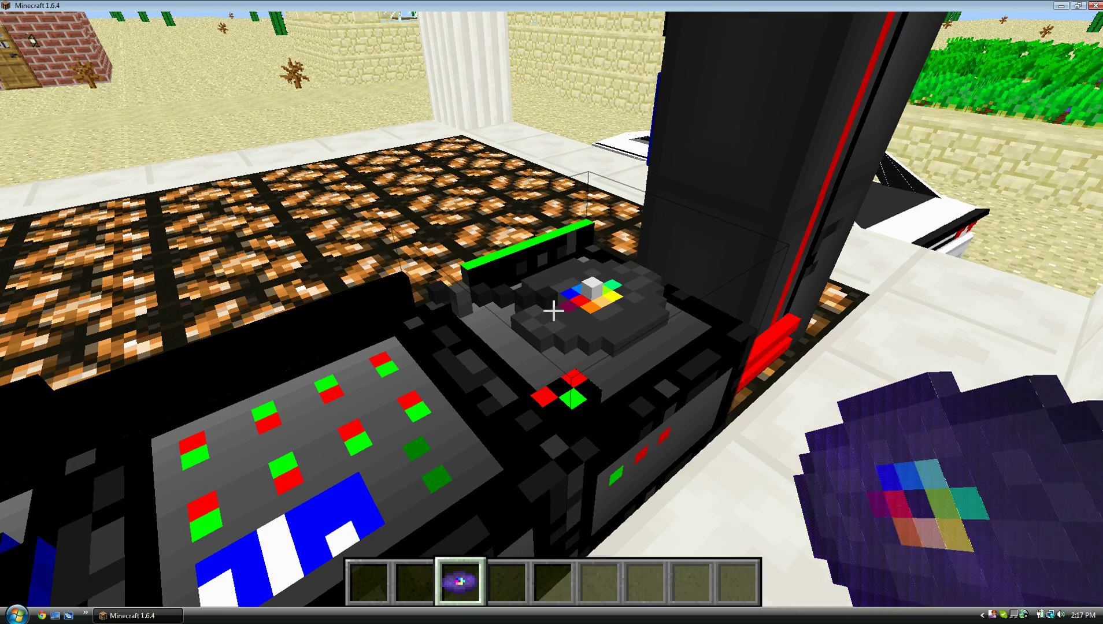
{"action": "right_click", "coordinate": [552, 310]}
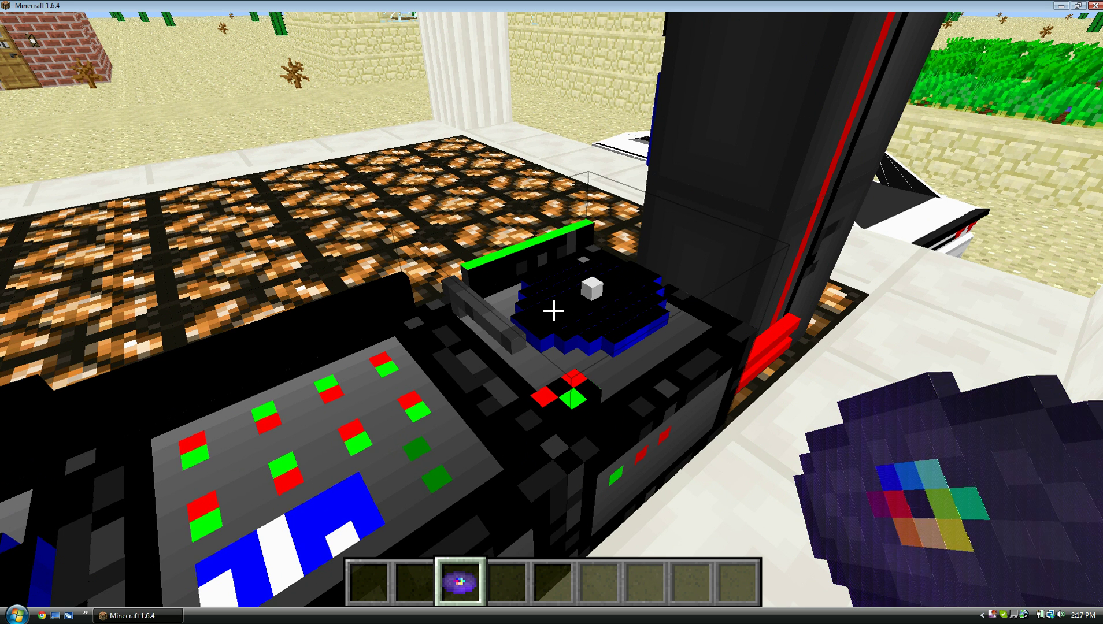
{"action": "right_click", "coordinate": [553, 311]}
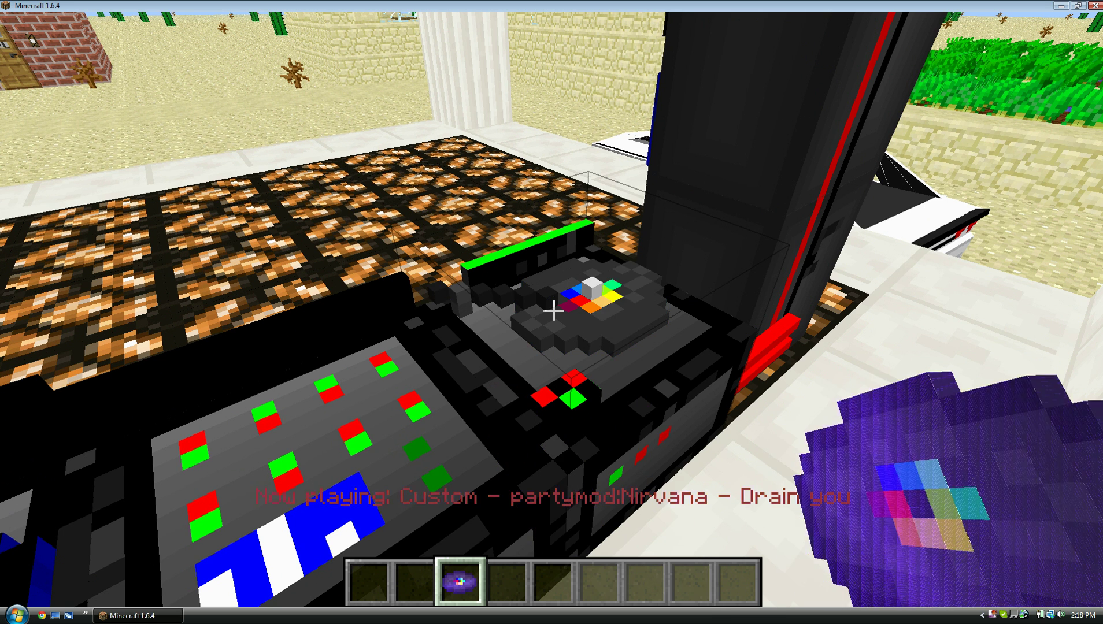
{"action": "key", "text": "Escape"}
{"action": "left_click", "coordinate": [492, 371]}
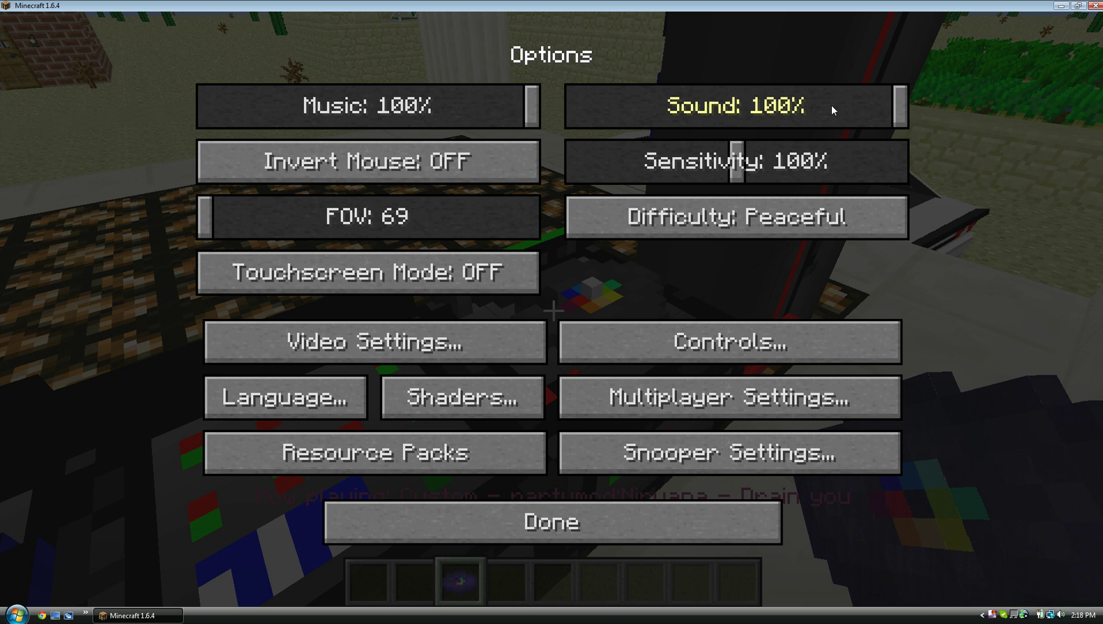
- Keep sound at 100%, resume the game, and take the 'Drain you' record off the turntable
{"action": "left_click_drag", "start_coordinate": [832, 106], "coordinate": [919, 110]}
{"action": "left_click", "coordinate": [619, 514]}
{"action": "left_click", "coordinate": [622, 199]}
{"action": "right_click", "coordinate": [552, 311]}
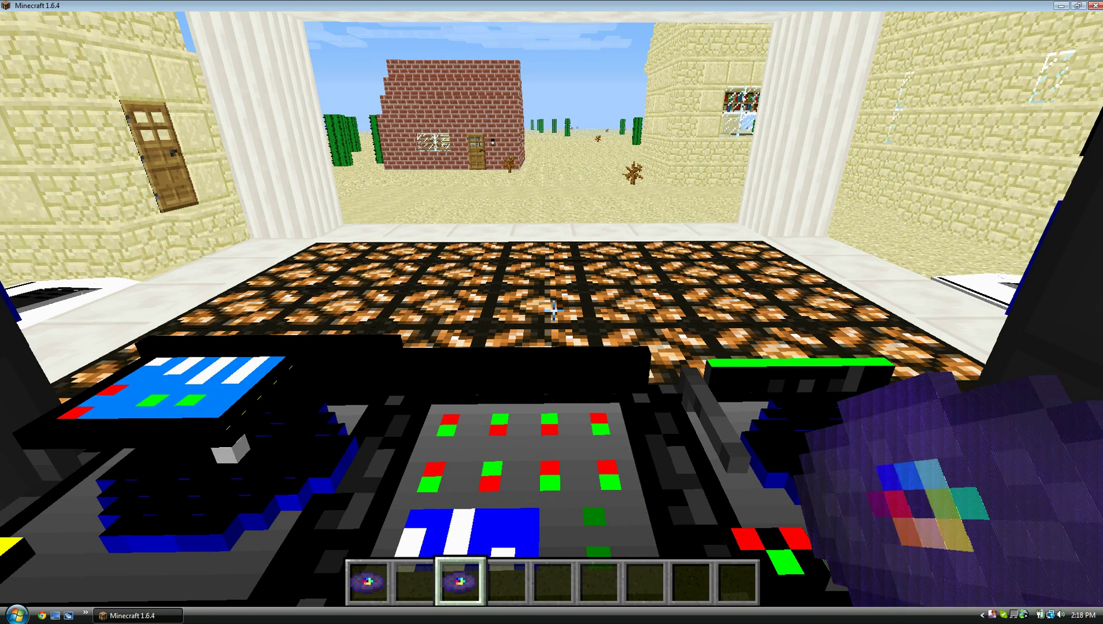